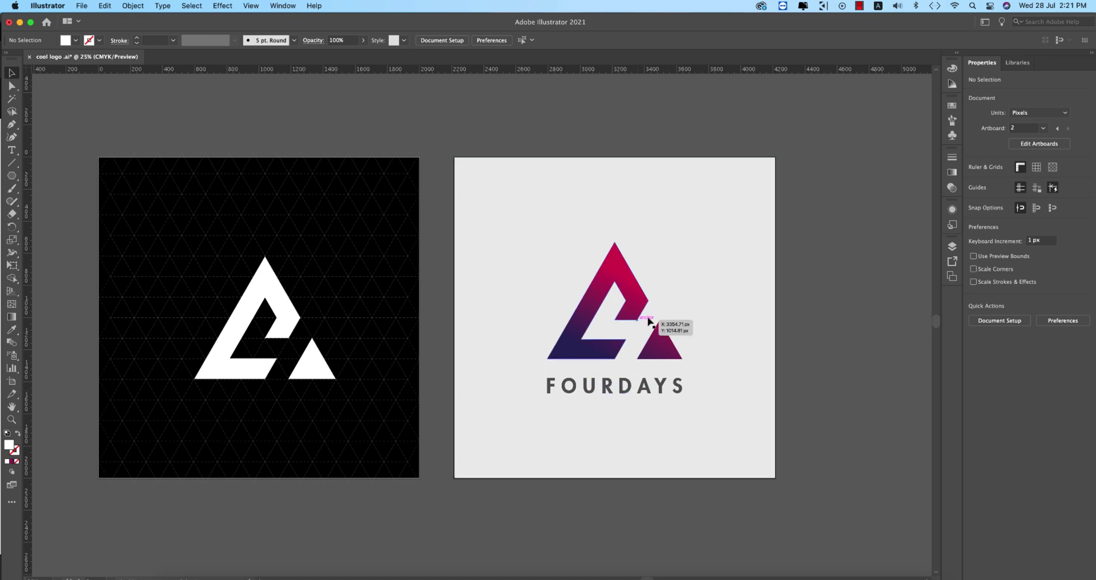
- Examine the white and gradient versions of the finished FOURDAYS logo on the two artboards
{"action": "scroll", "coordinate": [407, 342], "scroll_direction": "left", "scroll_amount": 3}
{"action": "scroll", "coordinate": [407, 343], "scroll_direction": "down", "scroll_amount": 1}
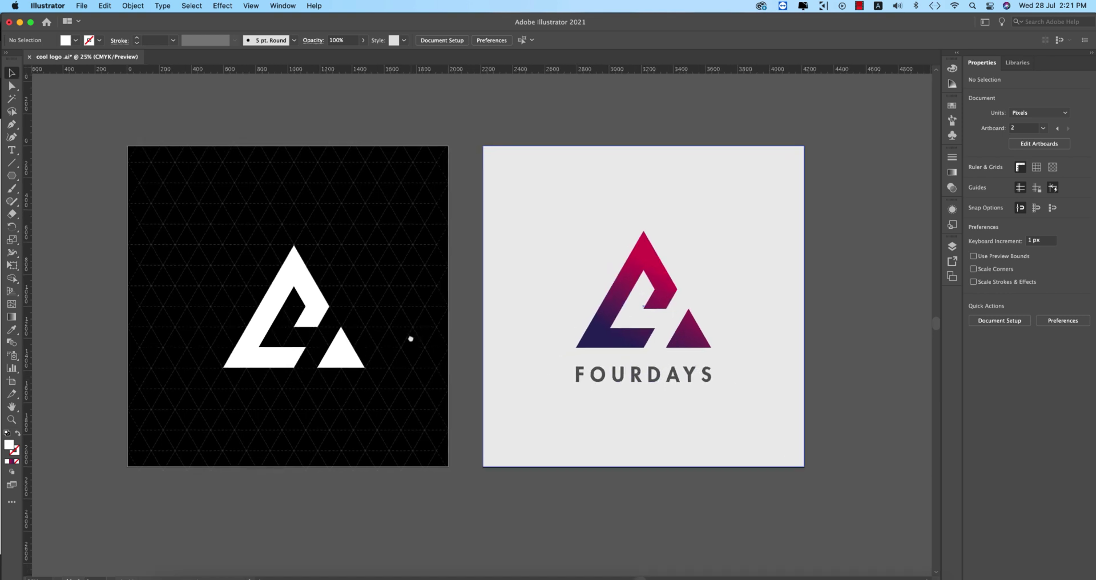
{"action": "left_click", "coordinate": [501, 398]}
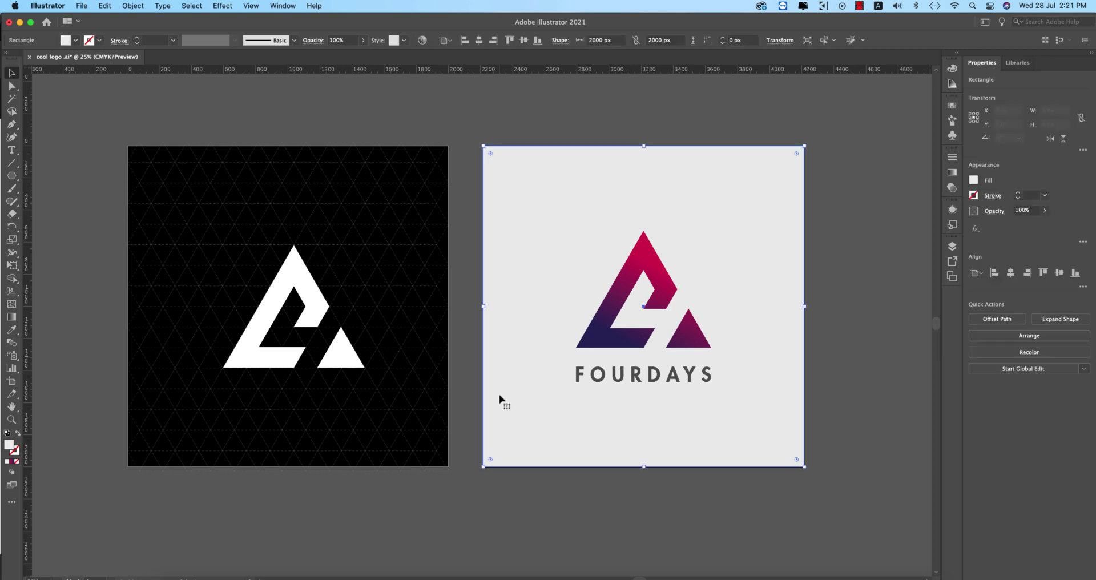
{"action": "left_click", "coordinate": [469, 406]}
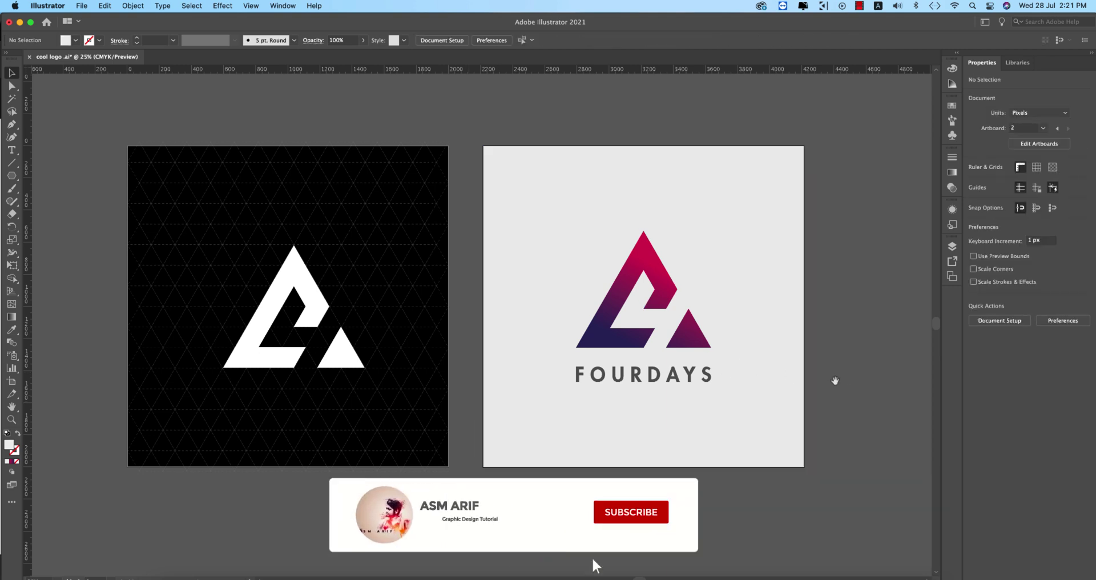
{"action": "scroll", "coordinate": [845, 372], "scroll_direction": "left", "scroll_amount": 2}
{"action": "scroll", "coordinate": [844, 372], "scroll_direction": "down", "scroll_amount": 2}
{"action": "scroll", "coordinate": [838, 374], "scroll_direction": "left", "scroll_amount": 1}
{"action": "scroll", "coordinate": [838, 374], "scroll_direction": "down", "scroll_amount": 1}
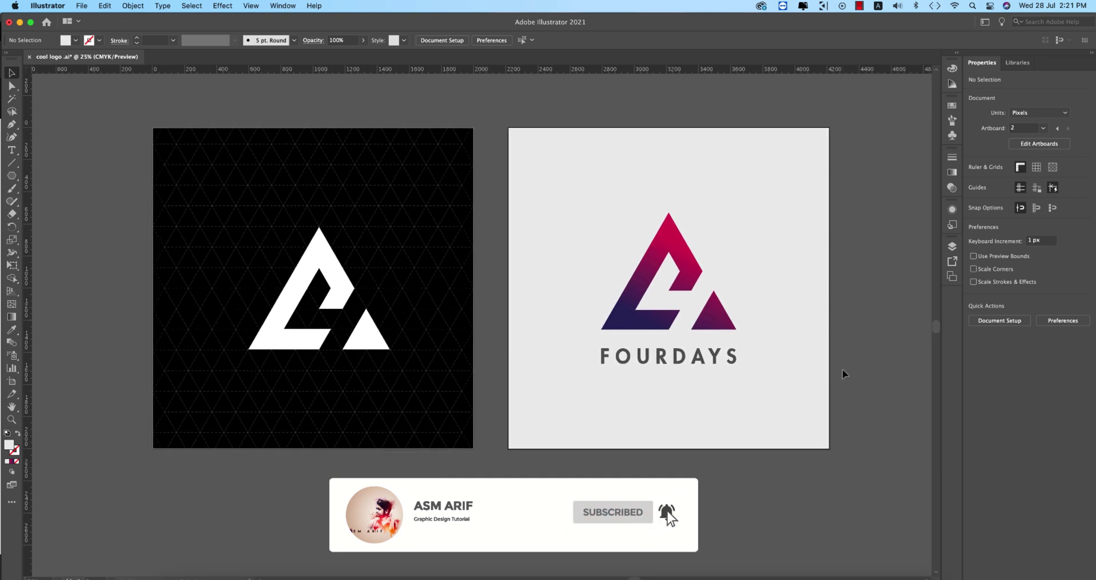
- Create a new 2000 x 2000 px RGB document named "four days logo" with one artboard
{"action": "left_click", "coordinate": [82, 6]}
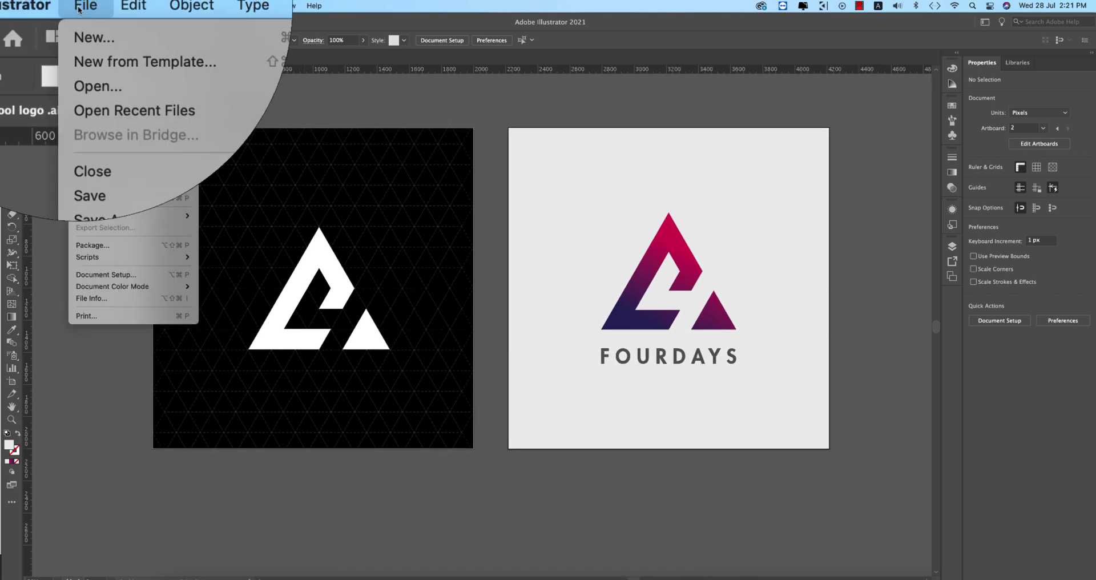
{"action": "left_click", "coordinate": [100, 18]}
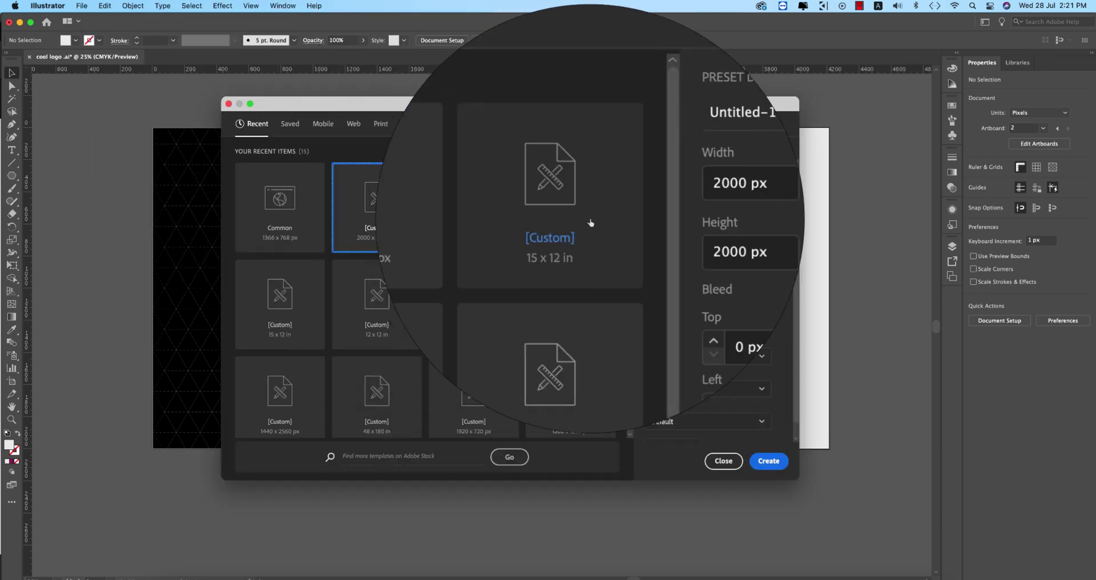
{"action": "left_click", "coordinate": [675, 177]}
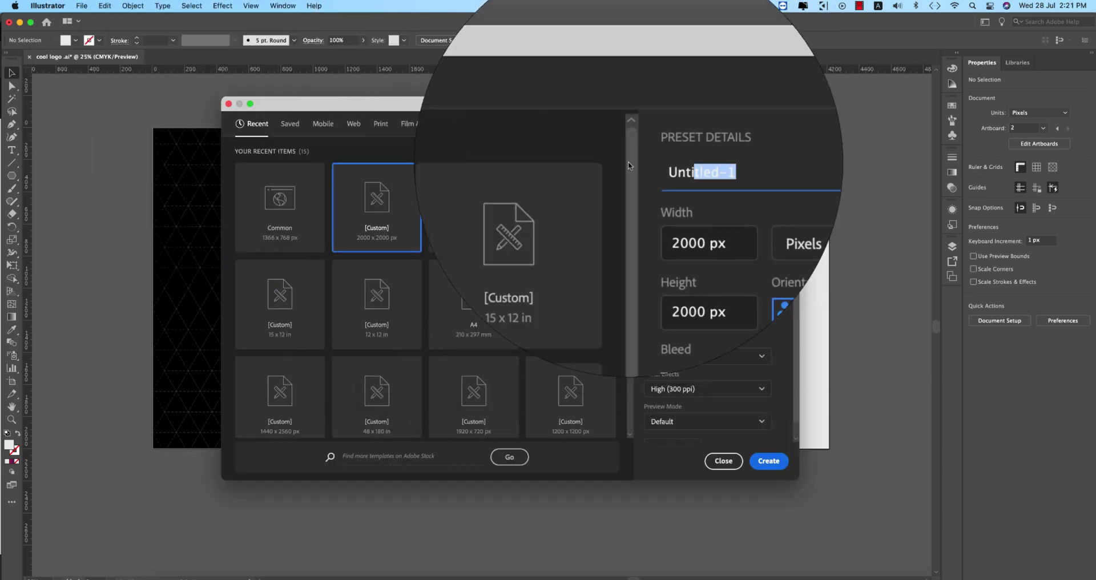
{"action": "type", "text": "four days"}
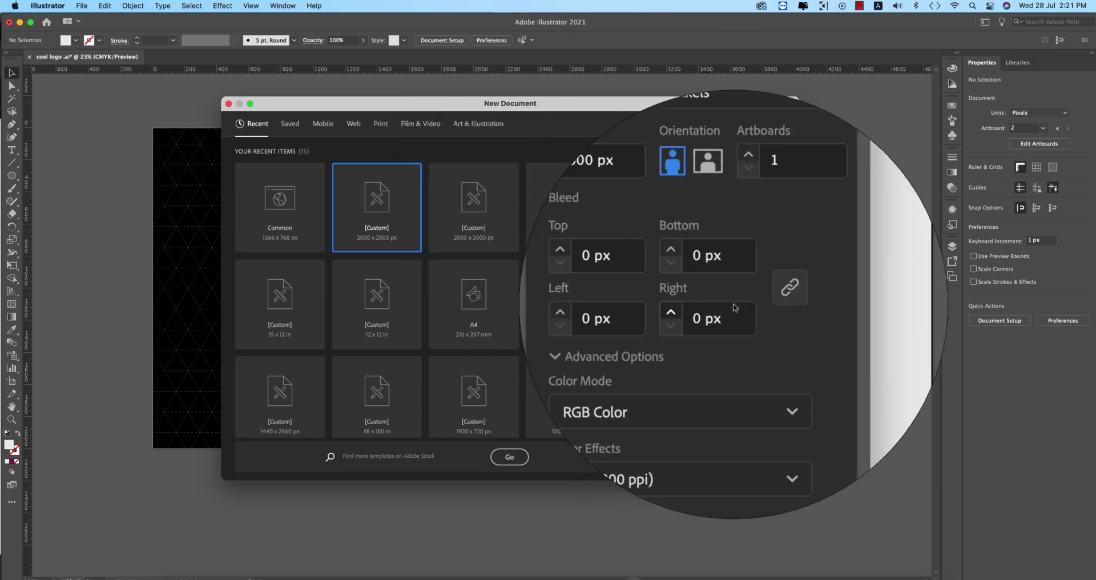
{"action": "left_click", "coordinate": [700, 363]}
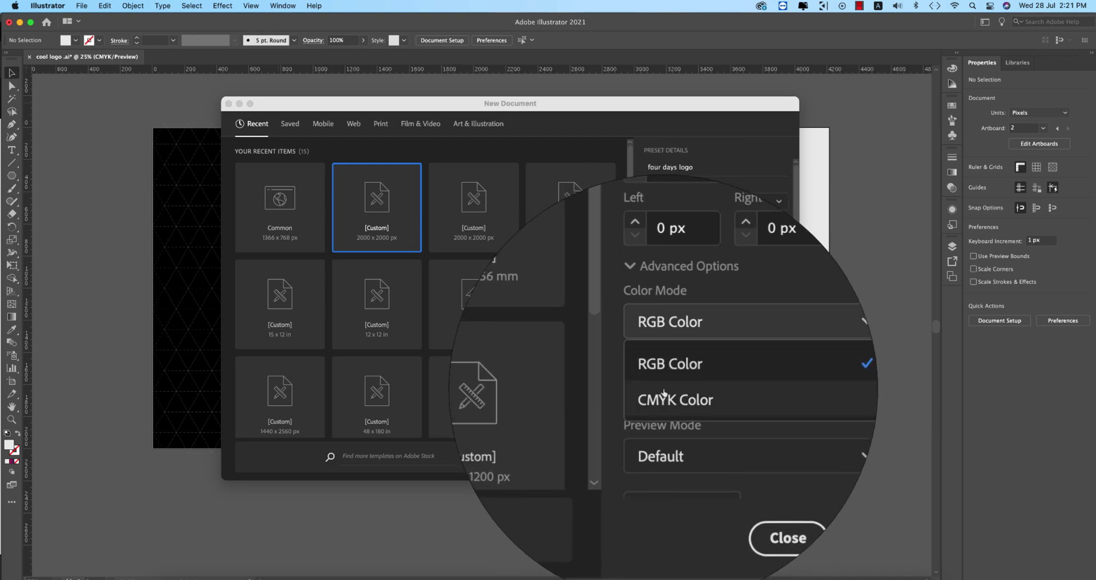
{"action": "left_click", "coordinate": [654, 336]}
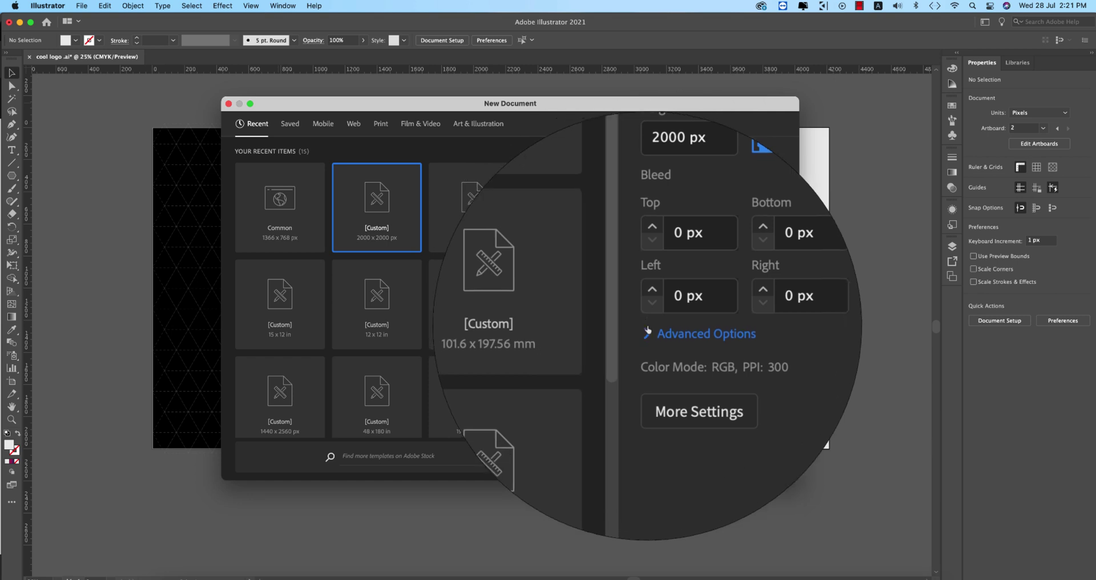
{"action": "left_click", "coordinate": [653, 325]}
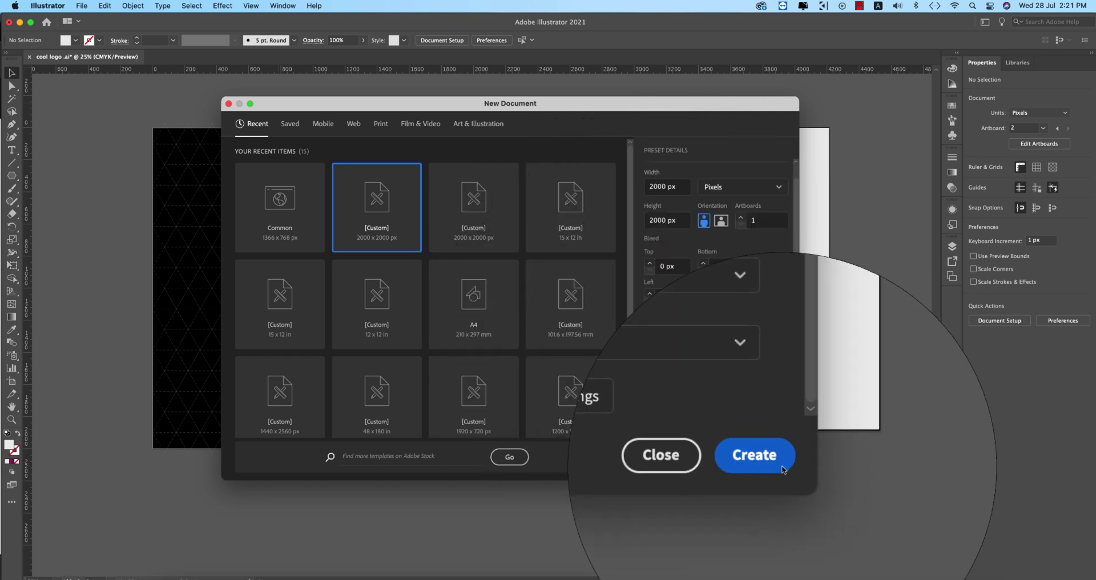
{"action": "left_click", "coordinate": [782, 464]}
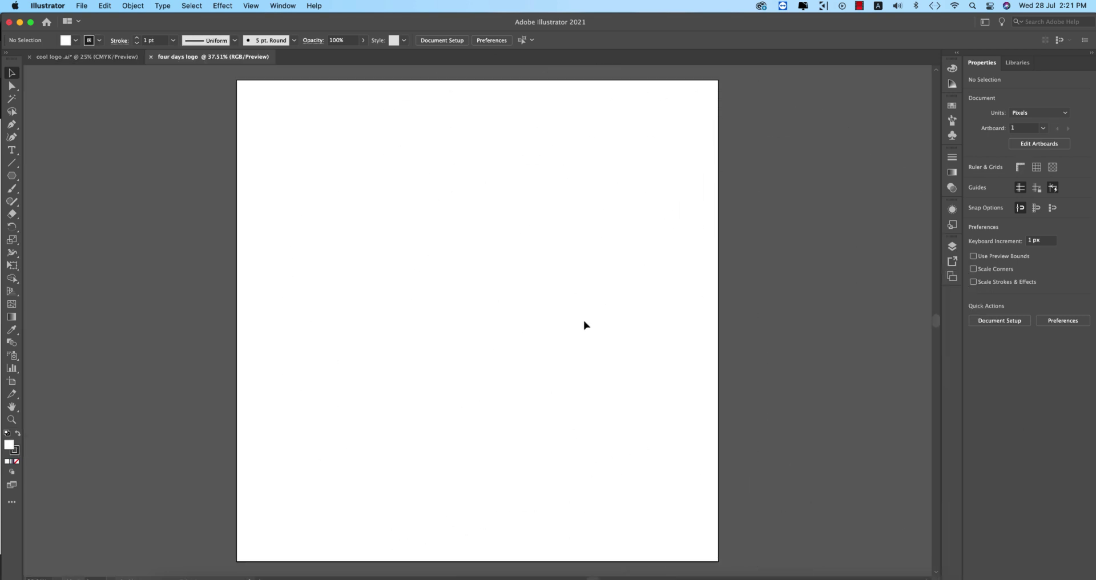
- Return to the cool logo document, save it and close it
{"action": "key", "text": "ctrl+Tab"}
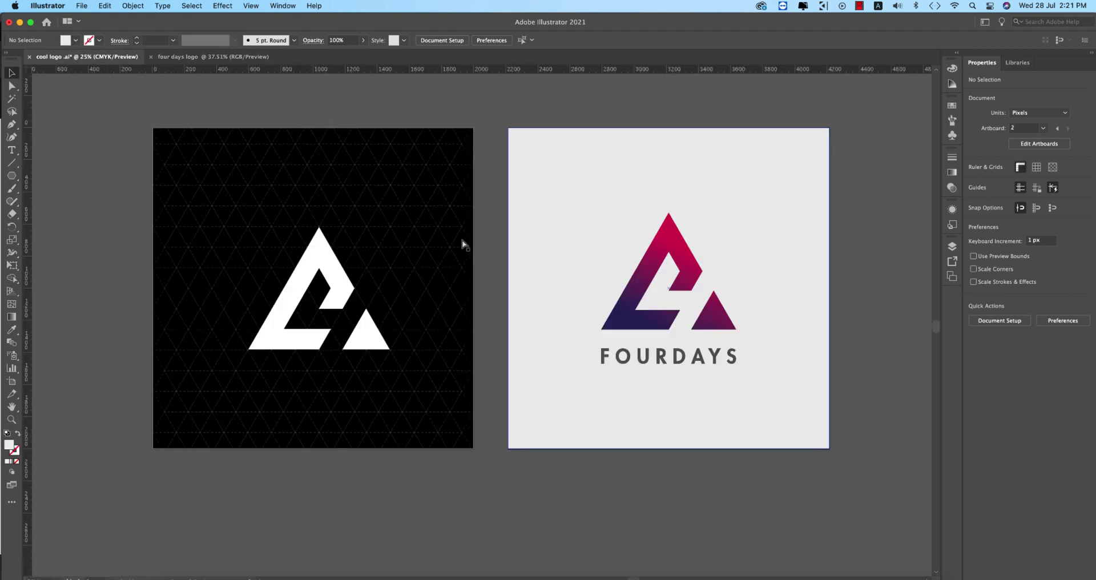
{"action": "key", "text": "ctrl+Tab"}
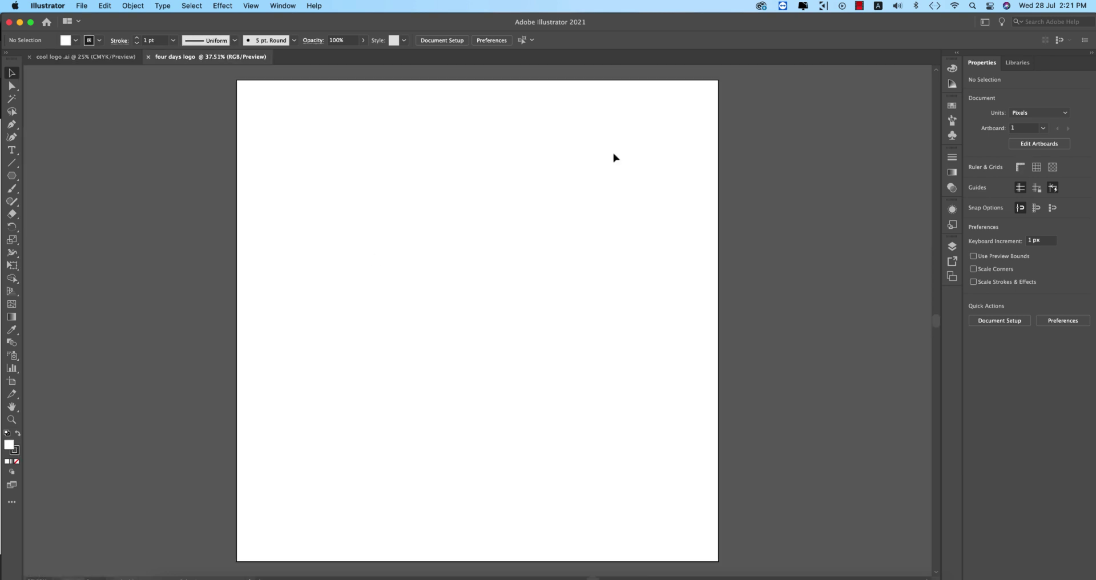
{"action": "left_click", "coordinate": [30, 56]}
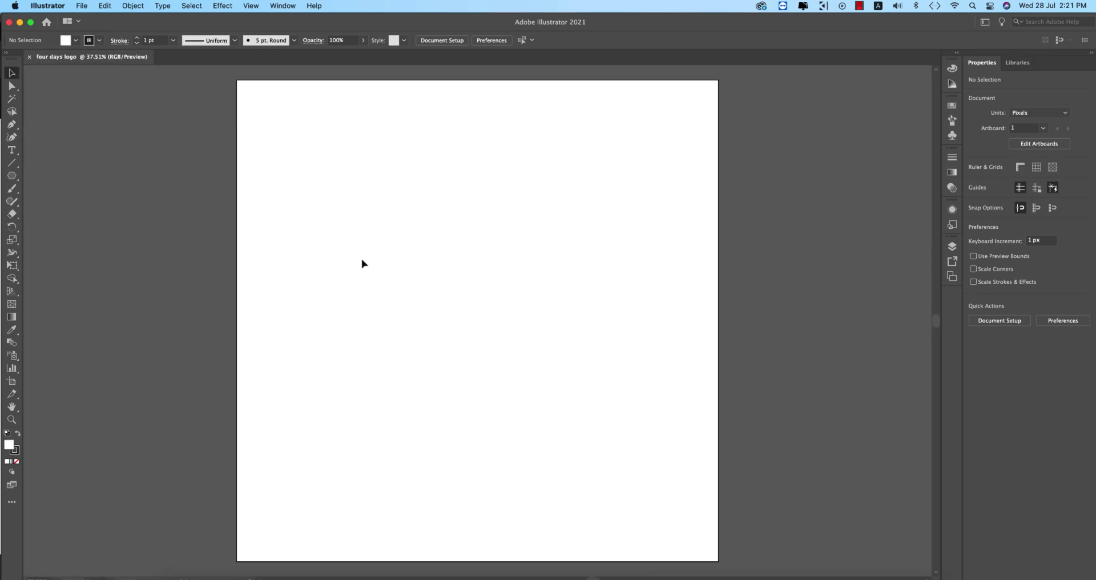
- Create a three-sided polygon with a 50 px radius in the upper-left area of the artboard
{"action": "left_click", "coordinate": [11, 176]}
{"action": "left_click", "coordinate": [51, 213]}
{"action": "left_click", "coordinate": [319, 221]}
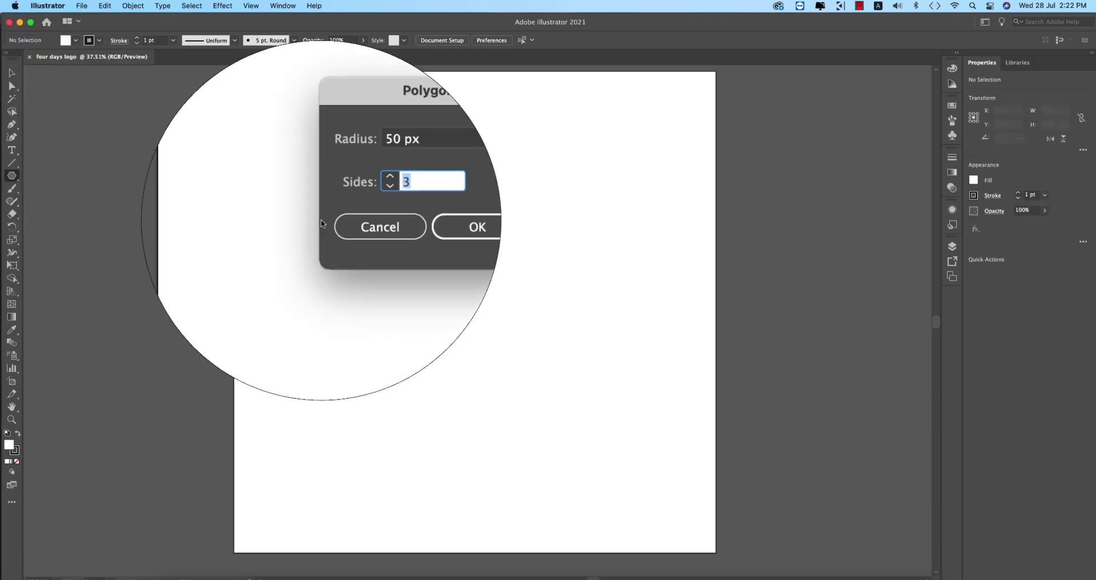
{"action": "left_click", "coordinate": [374, 200]}
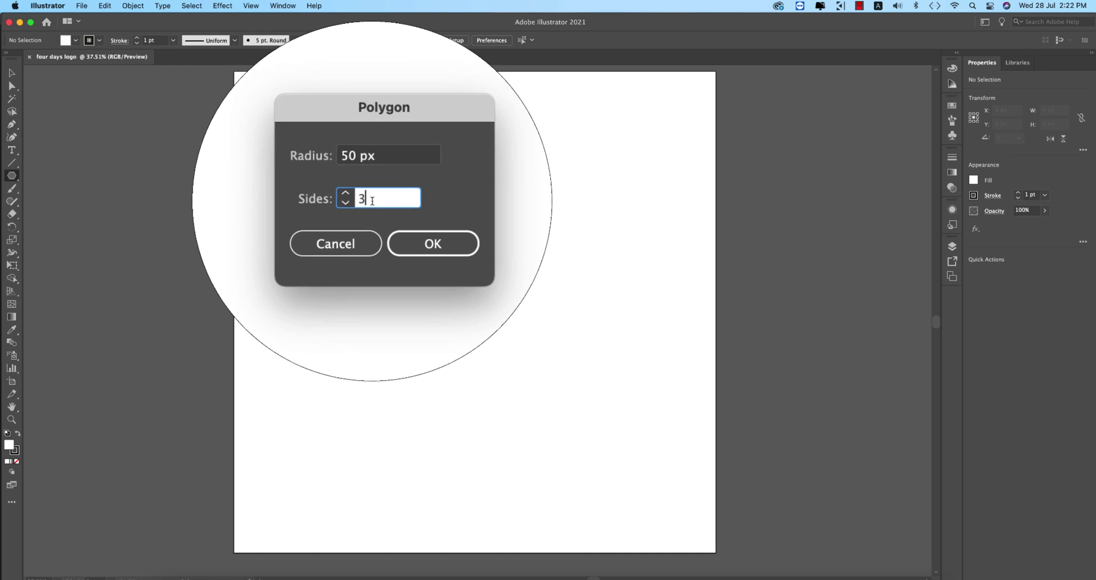
{"action": "double_click", "coordinate": [374, 199]}
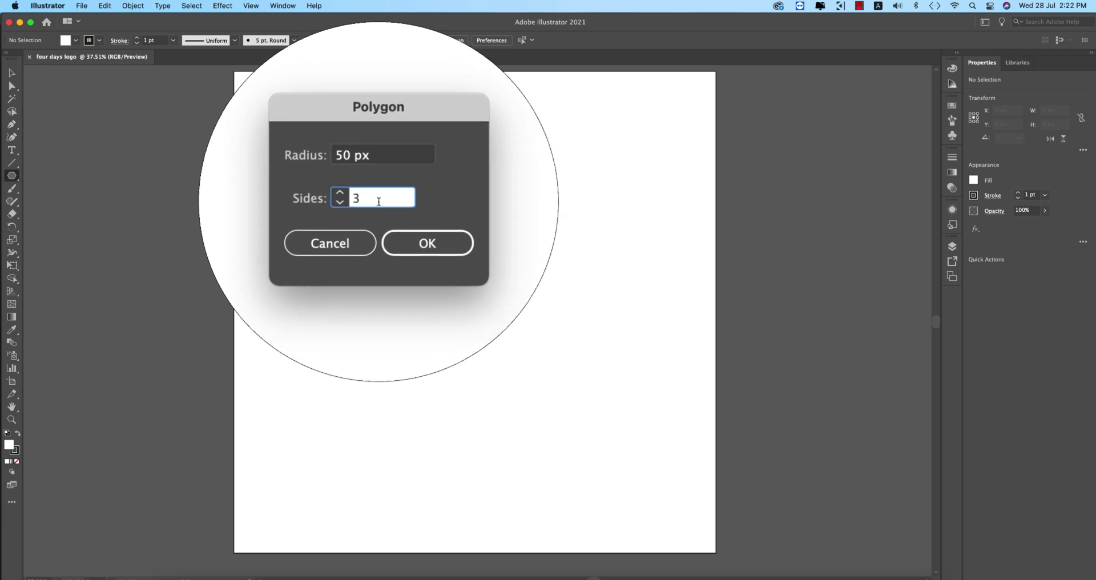
{"action": "left_click", "coordinate": [402, 223]}
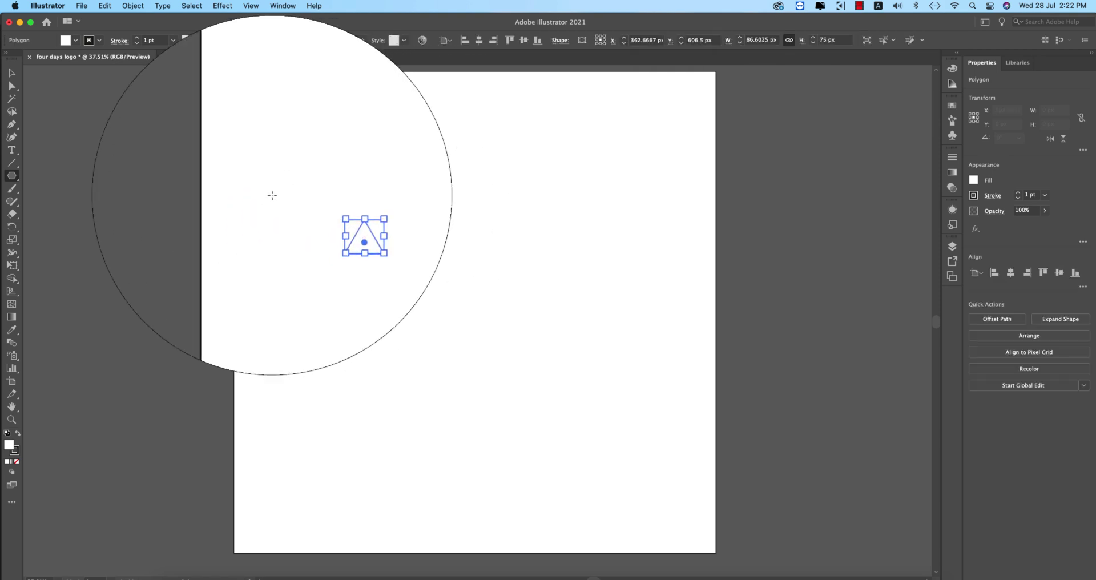
- Enlarge the triangle proportionally to about 157 x 136 px and remove its fill
{"action": "left_click_drag", "start_coordinate": [320, 209], "coordinate": [313, 192]}
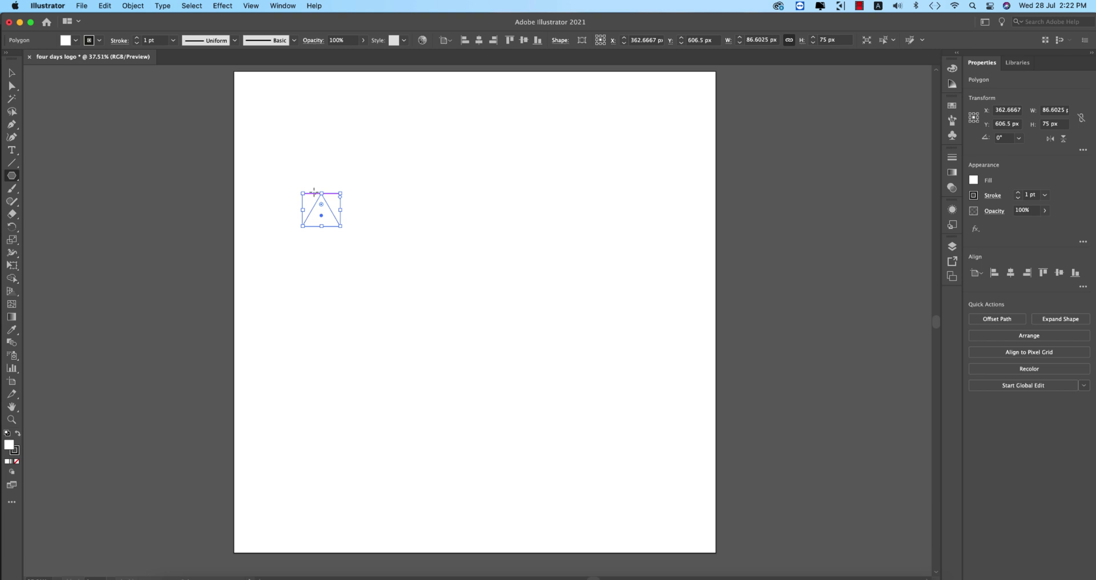
{"action": "left_click", "coordinate": [75, 40]}
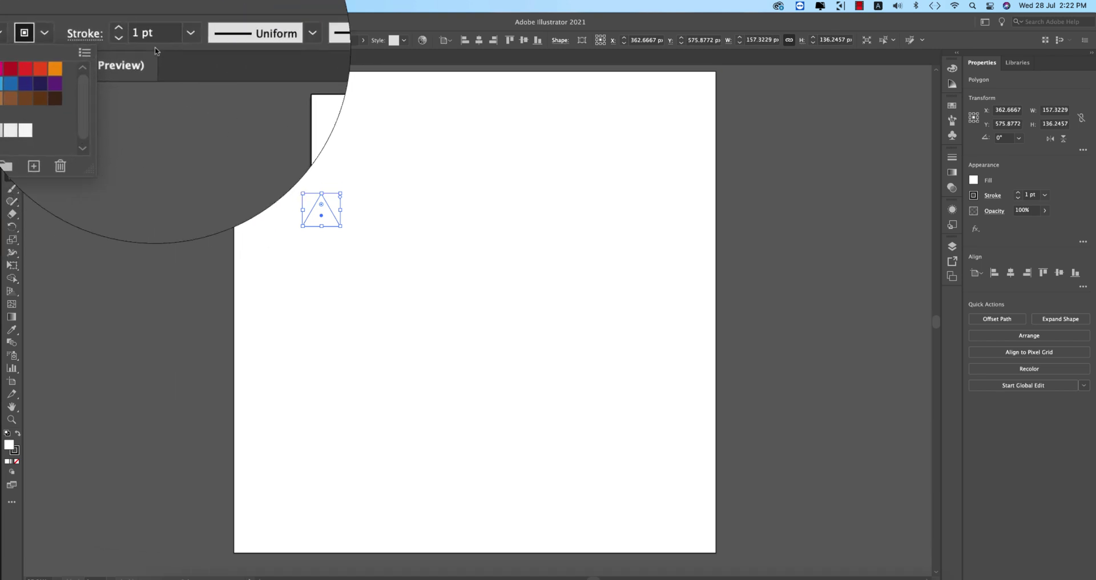
{"action": "left_click", "coordinate": [8, 58]}
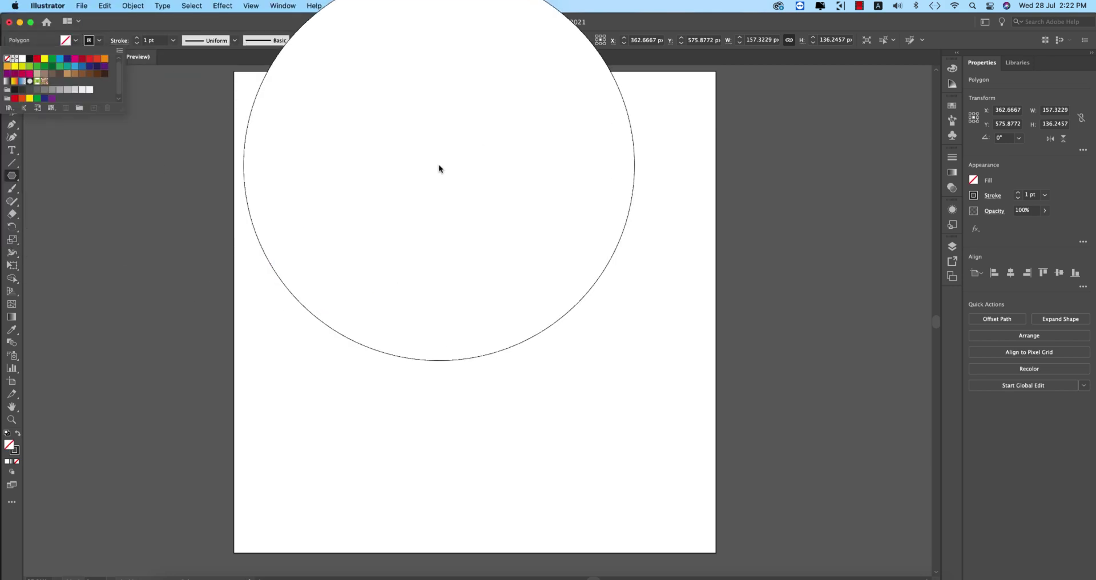
- Duplicate the triangle twice to the right so three triangles sit side by side with touching base corners
{"action": "key", "text": "super+equal"}
{"action": "key", "text": "super+equal"}
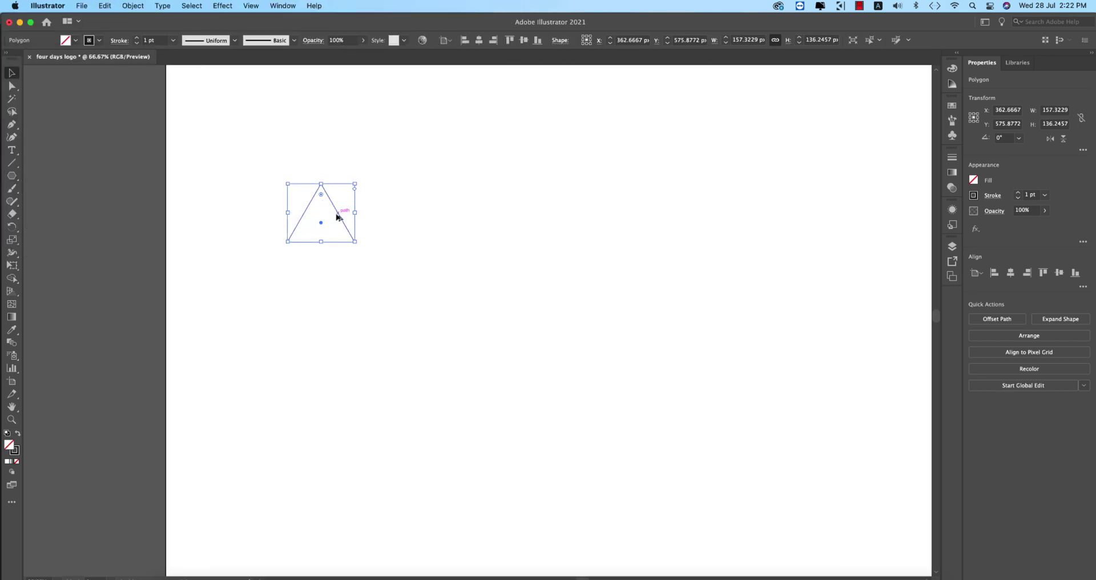
{"action": "key", "text": "alt"}
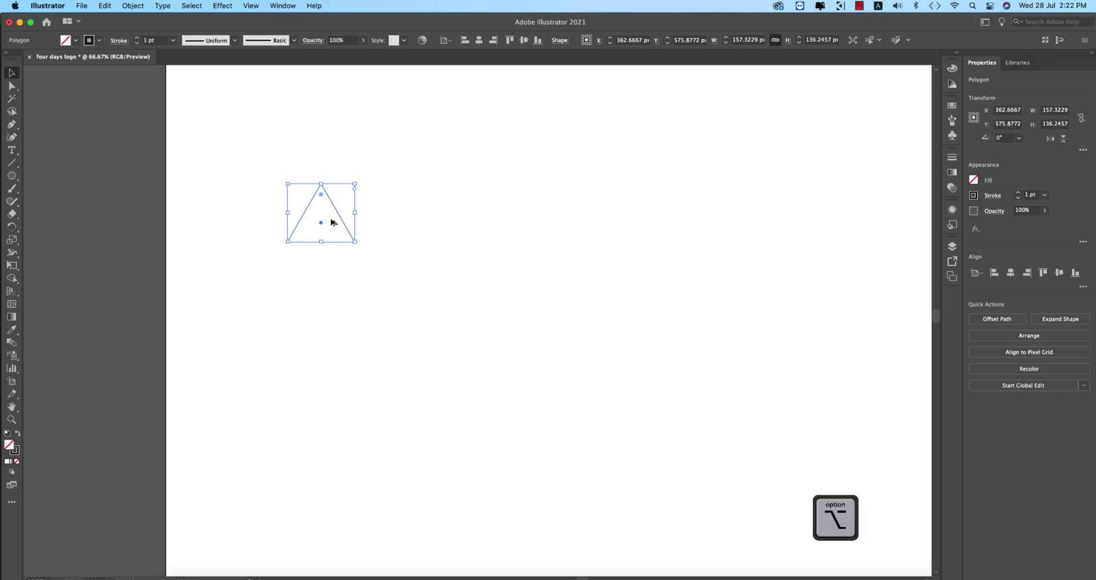
{"action": "left_click_drag", "start_coordinate": [340, 219], "coordinate": [472, 221]}
{"action": "key", "text": "alt"}
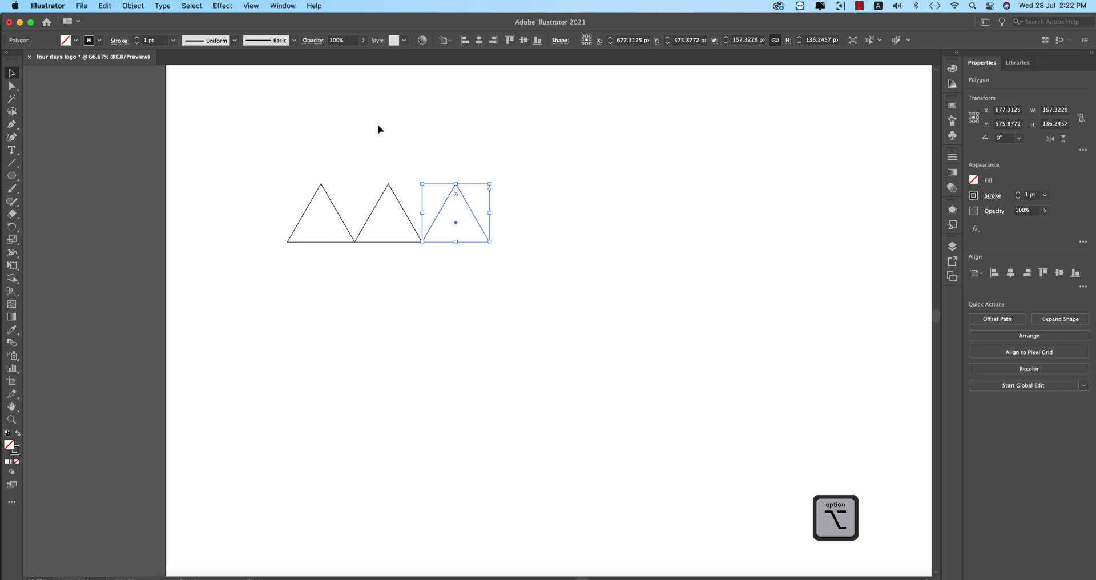
- Check the Smart Guides setting and the active workspace
{"action": "left_click", "coordinate": [225, 7]}
{"action": "mouse_move", "coordinate": [249, 7]}
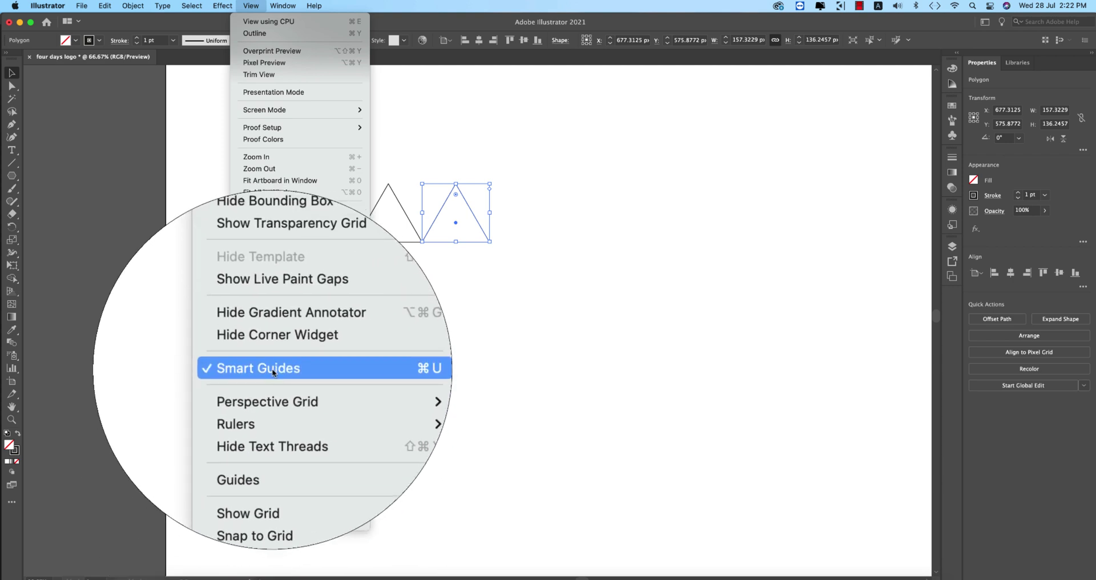
{"action": "left_click", "coordinate": [990, 35]}
{"action": "left_click", "coordinate": [986, 23]}
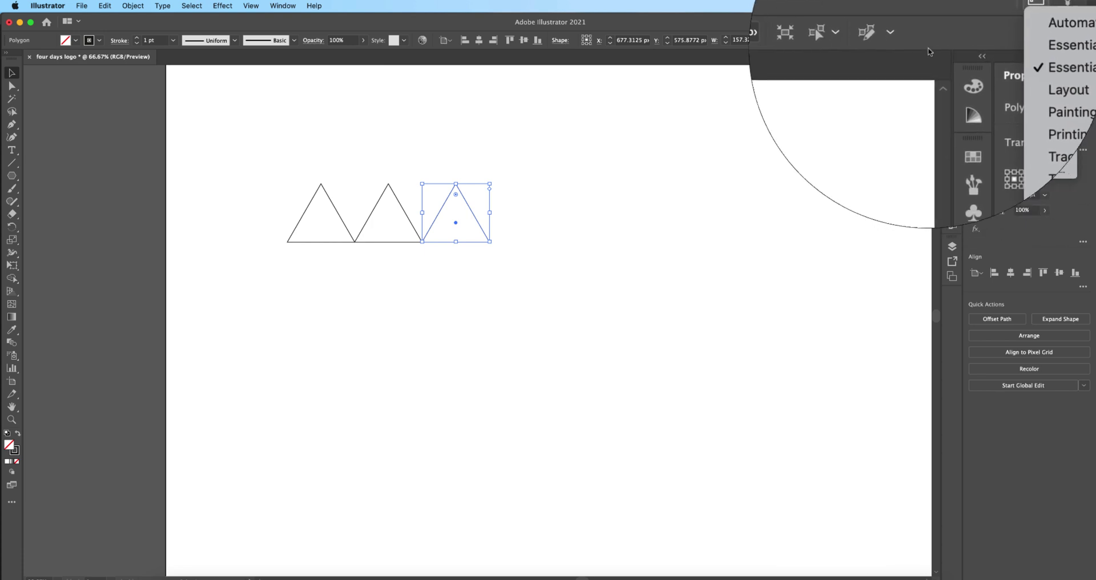
- Repeat the last duplication four times to extend the row to seven triangles
{"action": "left_click", "coordinate": [505, 202]}
{"action": "key", "text": "cmd+d"}
{"action": "key", "text": "cmd+d"}
{"action": "key", "text": "super+d"}
{"action": "key", "text": "super+d"}
- Duplicate the row of triangles half a triangle to the right and flip the copy vertically to fill the gaps
{"action": "left_click_drag", "start_coordinate": [263, 170], "coordinate": [761, 273]}
{"action": "left_click_drag", "start_coordinate": [712, 242], "coordinate": [745, 244]}
{"action": "left_click", "coordinate": [1063, 139]}
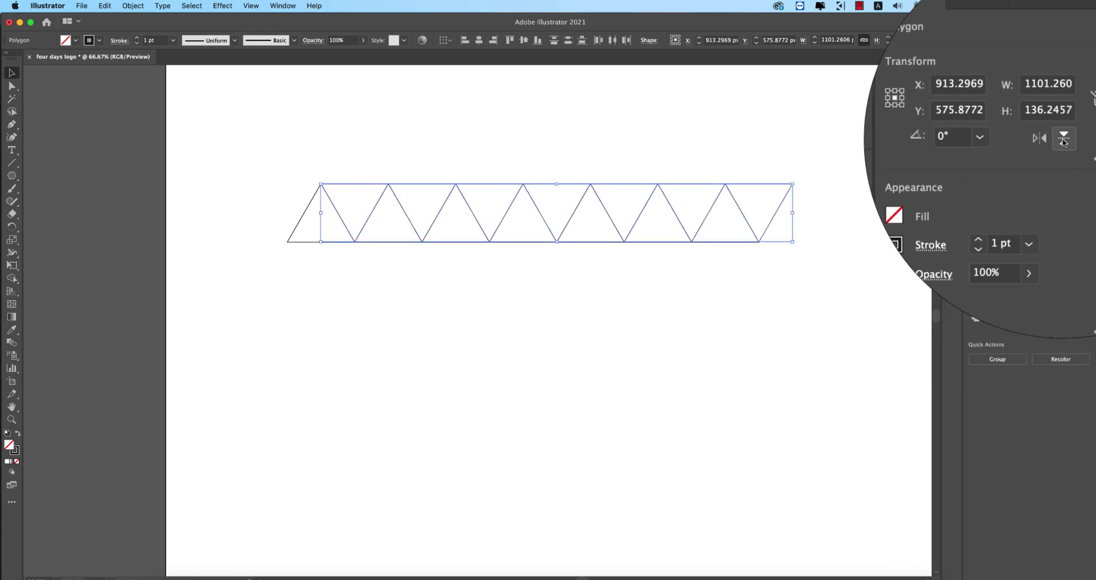
{"action": "left_click", "coordinate": [825, 307]}
- Duplicate the whole triangle strip directly below itself and mirror the copy horizontally
{"action": "scroll", "coordinate": [732, 279], "scroll_direction": "down", "scroll_amount": 2}
{"action": "left_click_drag", "start_coordinate": [797, 286], "coordinate": [679, 291]}
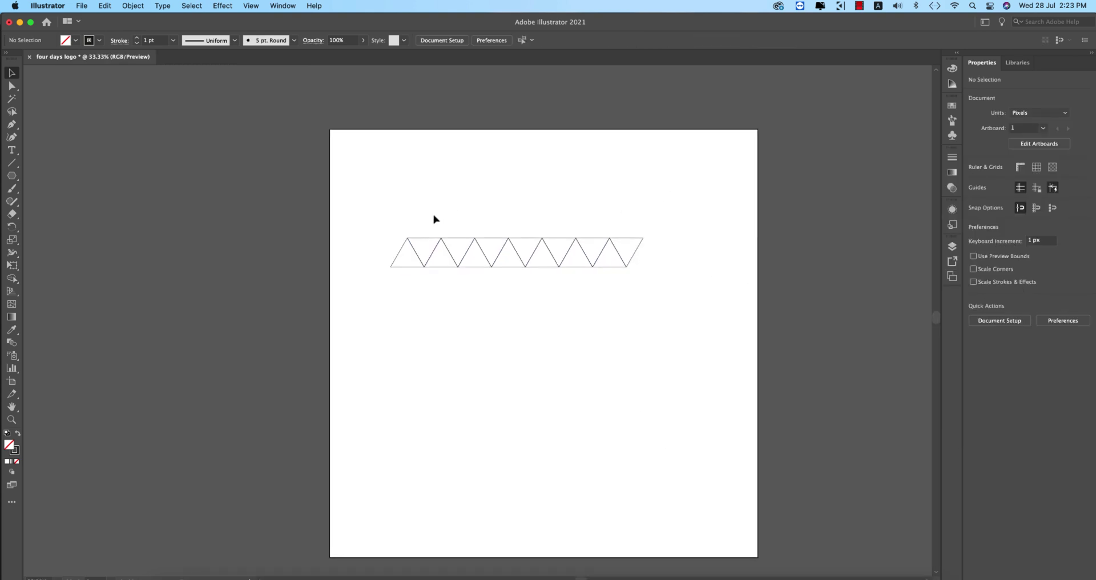
{"action": "left_click_drag", "start_coordinate": [376, 224], "coordinate": [651, 300]}
{"action": "left_click_drag", "start_coordinate": [630, 264], "coordinate": [631, 295]}
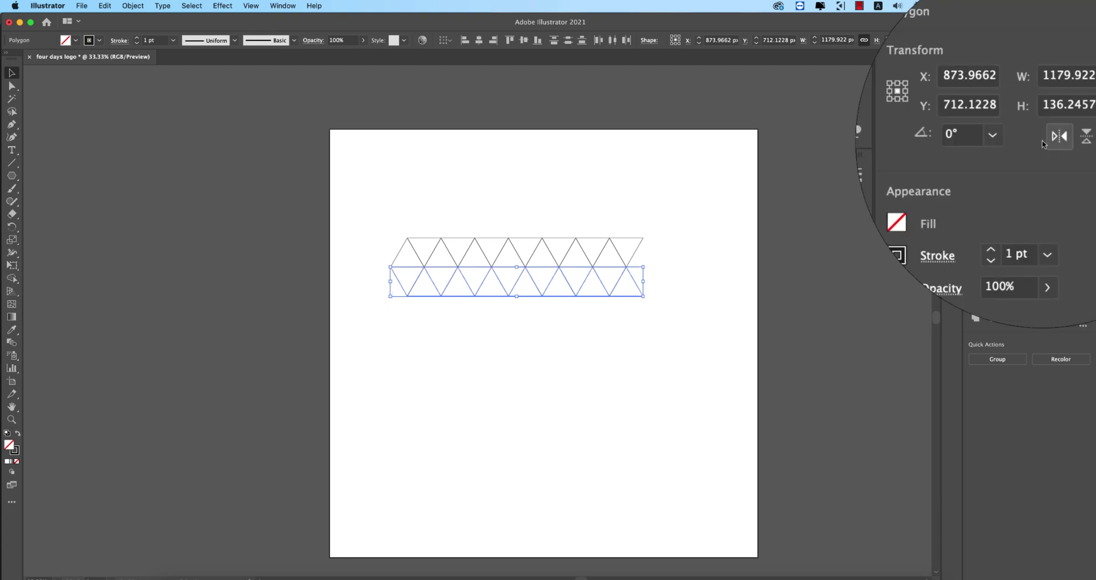
- Duplicate both strips directly below, then repeat the duplication twice to build an eight-row triangle grid
{"action": "left_click_drag", "start_coordinate": [370, 202], "coordinate": [648, 349]}
{"action": "left_click_drag", "start_coordinate": [612, 295], "coordinate": [622, 359]}
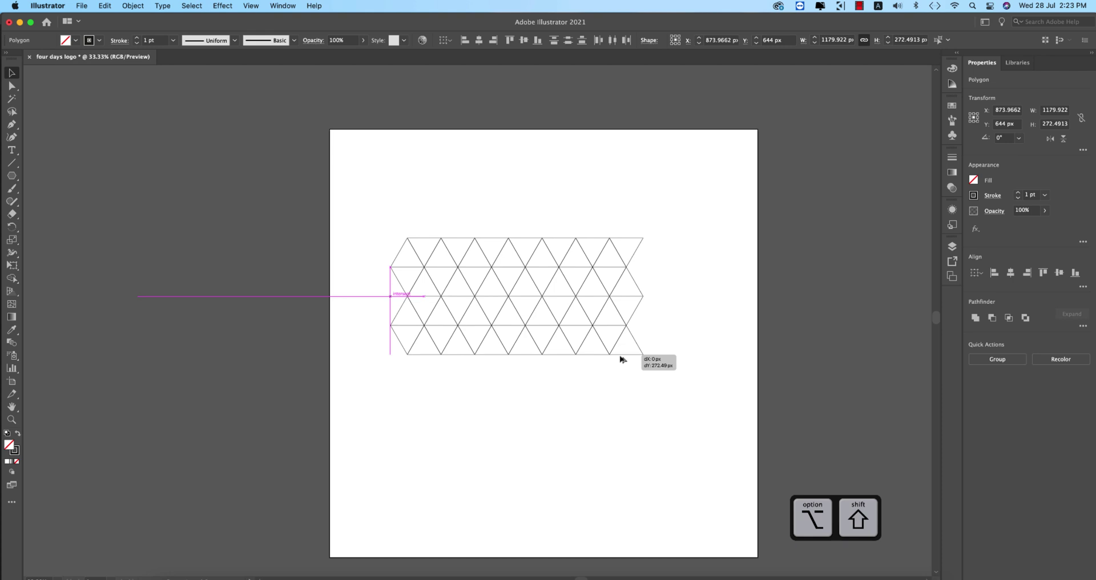
{"action": "left_click_drag", "start_coordinate": [622, 359], "coordinate": [622, 359]}
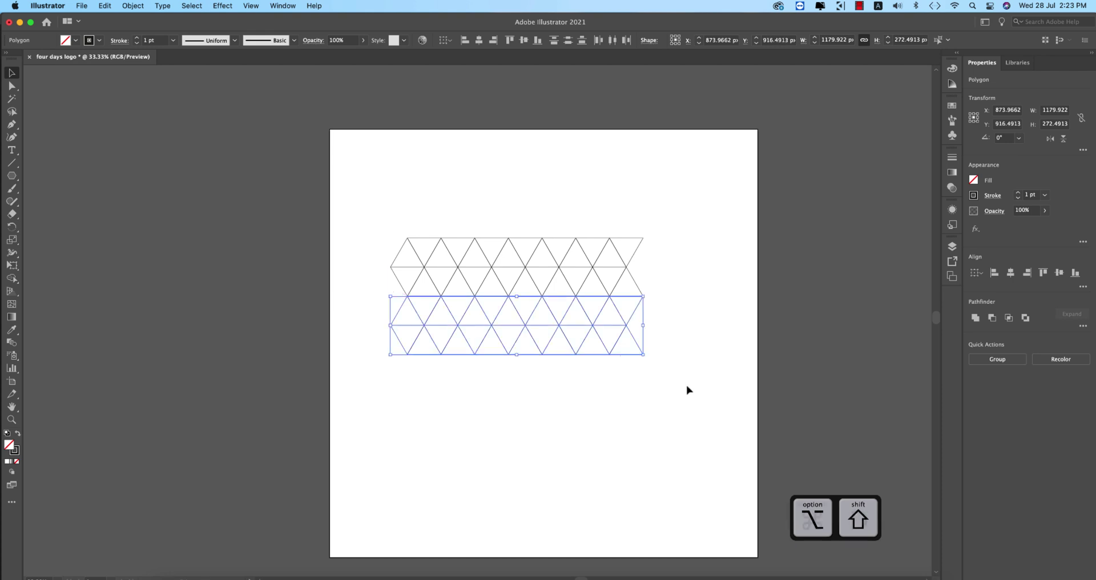
{"action": "key", "text": "super+d"}
{"action": "key", "text": "super+d"}
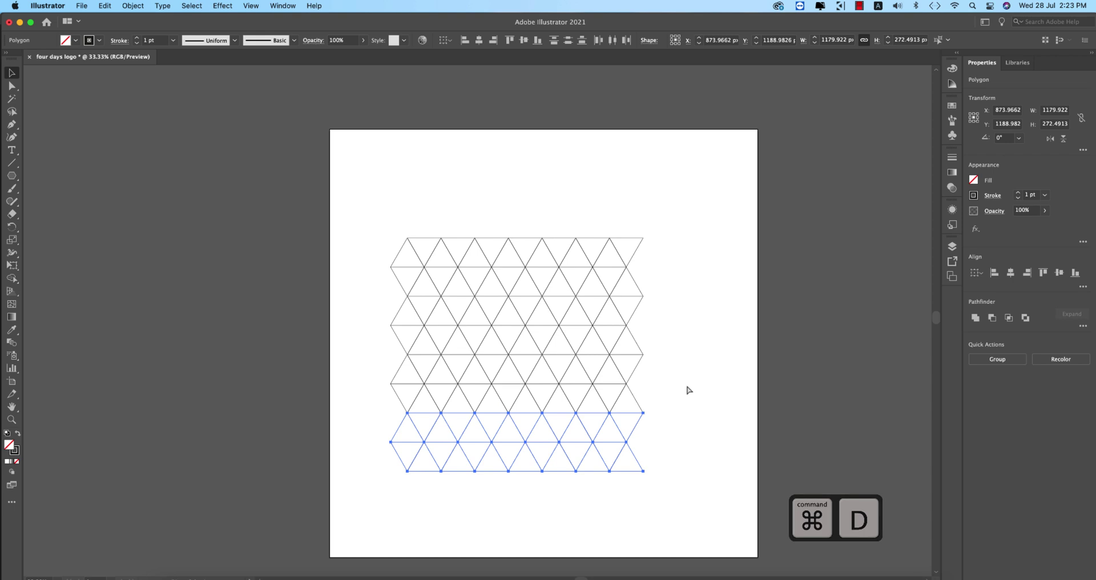
- Select the entire triangle grid and move it near the artboard's centre, at about X 1021, Y 961 px
{"action": "left_click", "coordinate": [687, 405]}
{"action": "scroll", "coordinate": [707, 404], "scroll_direction": "left", "scroll_amount": 2}
{"action": "left_click_drag", "start_coordinate": [418, 199], "coordinate": [788, 473]}
{"action": "left_click_drag", "start_coordinate": [660, 338], "coordinate": [689, 316]}
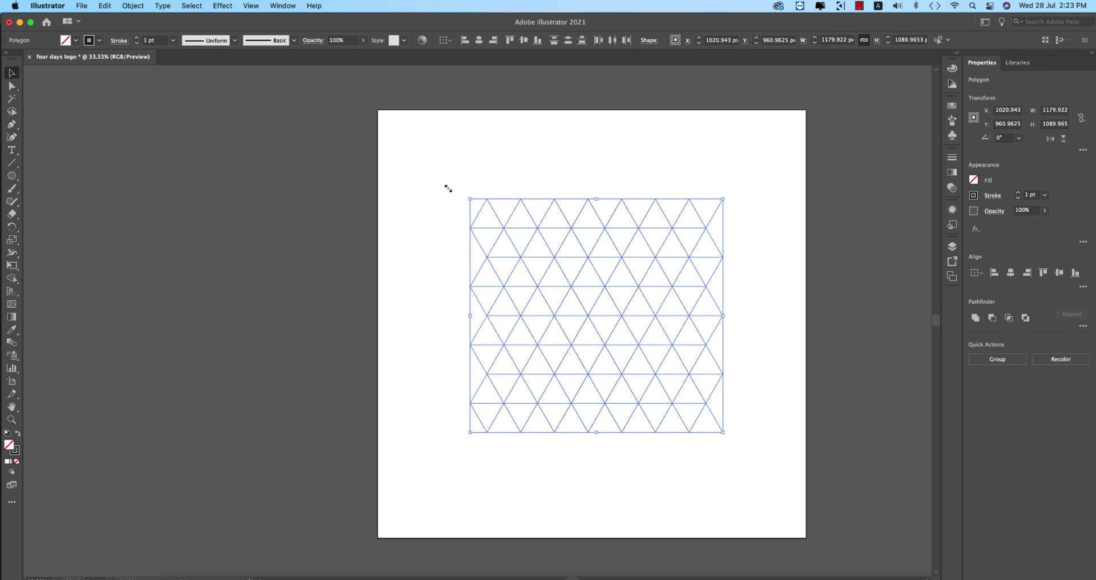
- With the Shape Builder, merge grid triangles into a long black left leg and a short right arm meeting at an apex, without stroke
{"action": "left_click", "coordinate": [11, 252]}
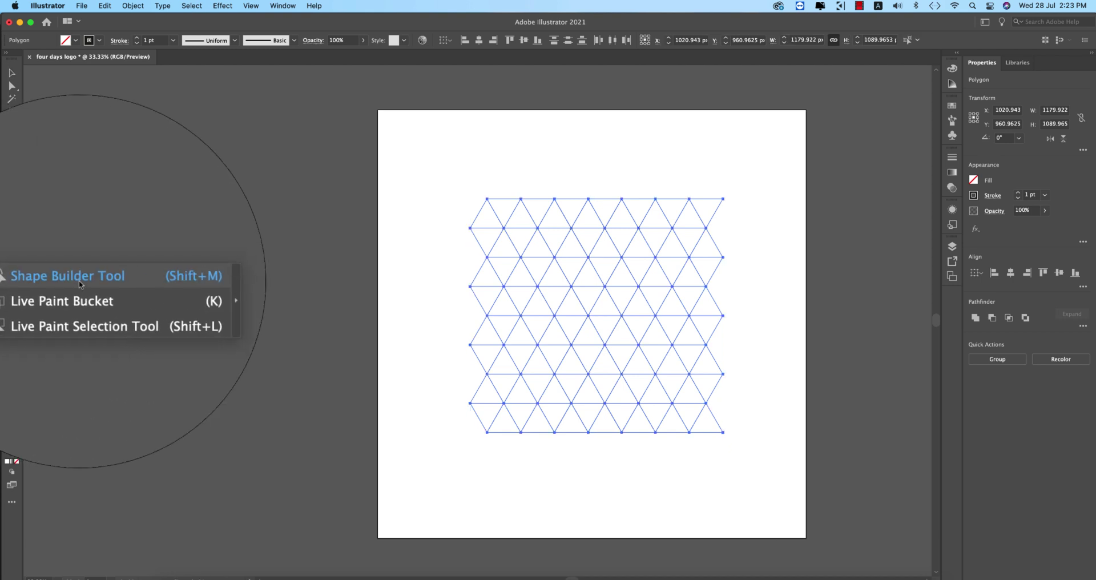
{"action": "left_click", "coordinate": [80, 282]}
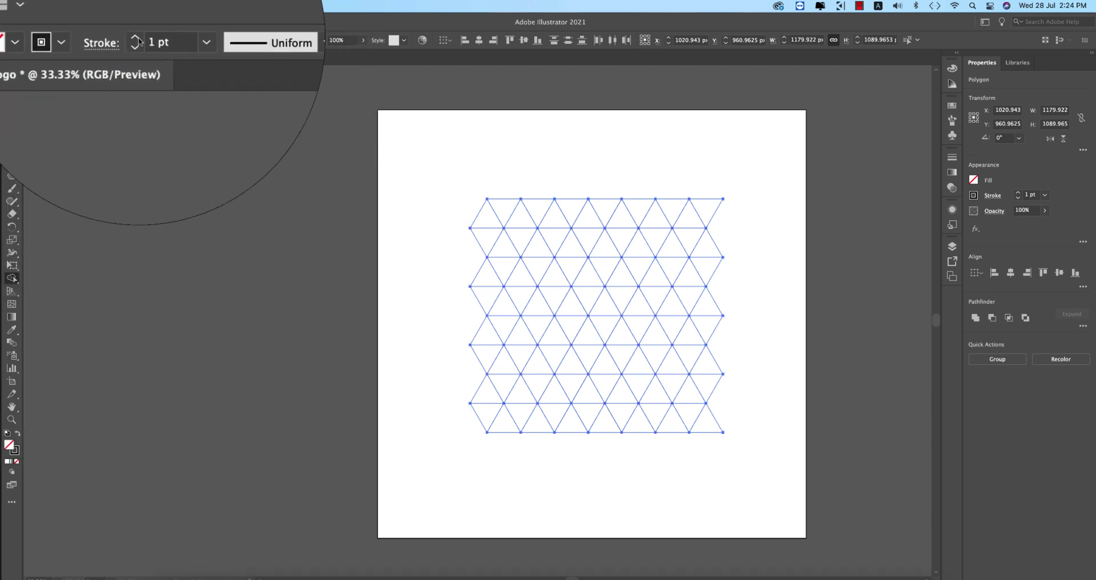
{"action": "left_click", "coordinate": [98, 41]}
{"action": "left_click", "coordinate": [15, 59]}
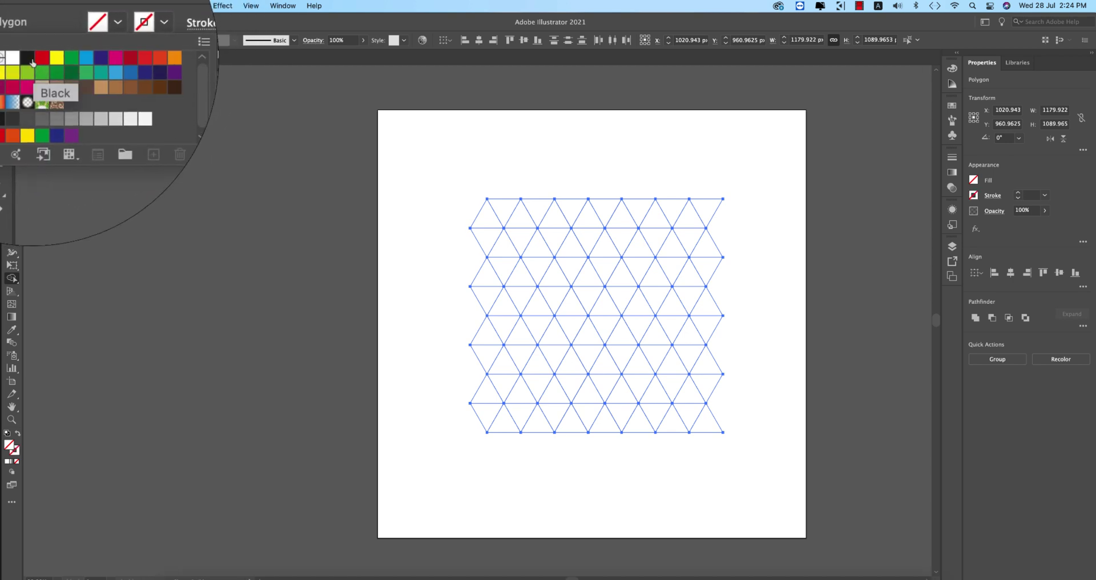
{"action": "left_click", "coordinate": [29, 58]}
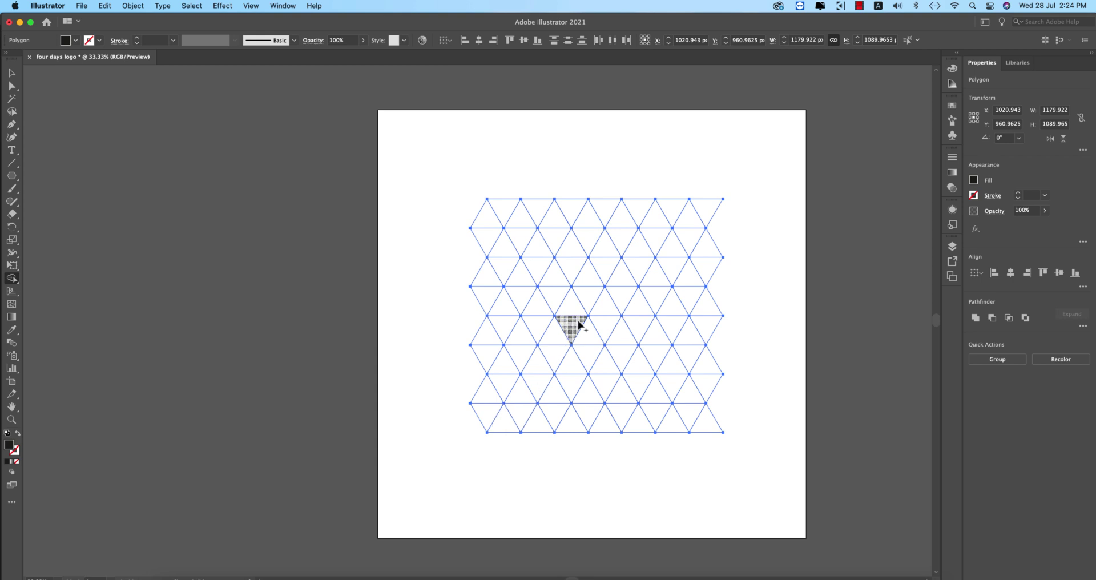
{"action": "left_click_drag", "start_coordinate": [584, 287], "coordinate": [510, 422]}
{"action": "left_click_drag", "start_coordinate": [596, 301], "coordinate": [620, 346]}
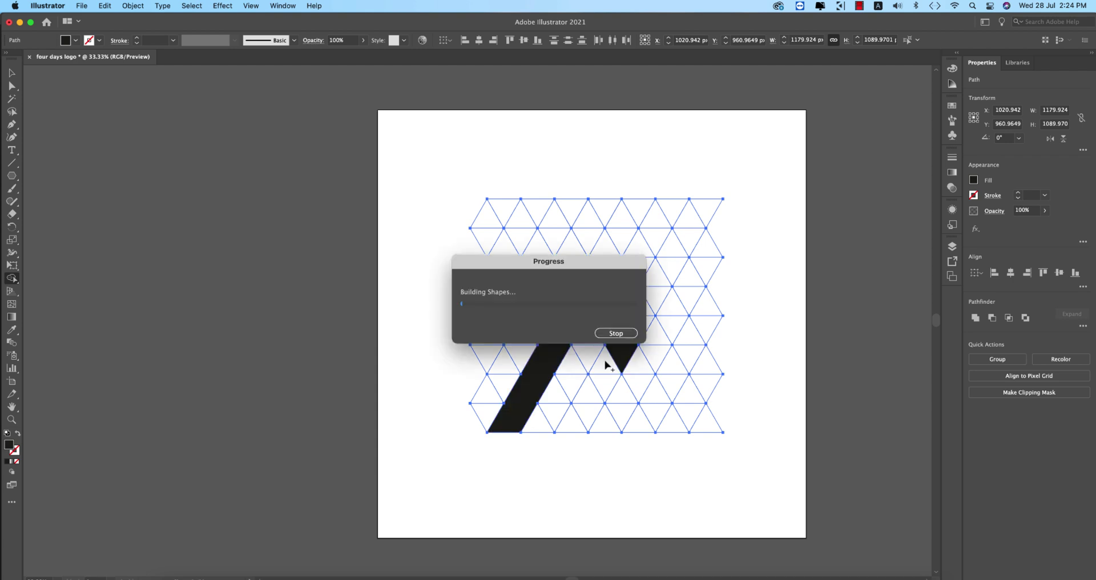
{"action": "left_click_drag", "start_coordinate": [577, 426], "coordinate": [584, 420]}
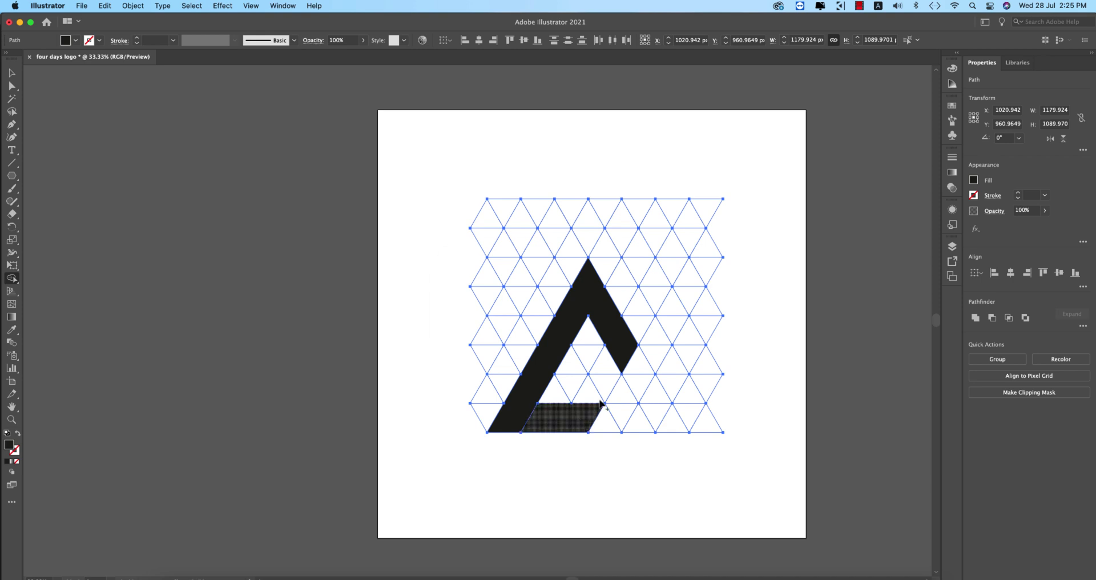
{"action": "key", "text": "cmd+z"}
{"action": "left_click", "coordinate": [606, 380]}
{"action": "key", "text": "cmd+z"}
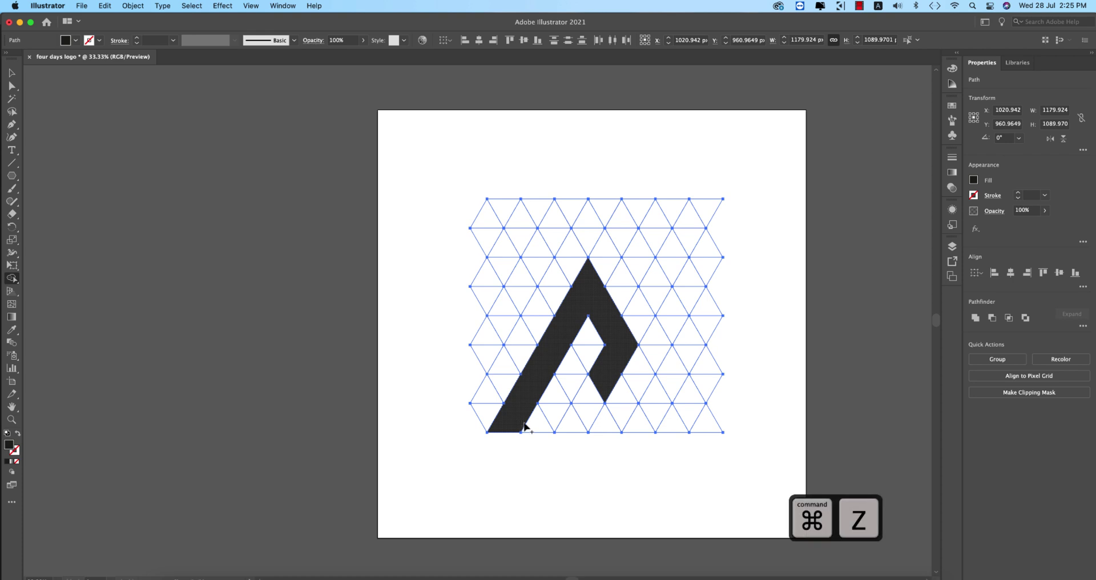
- Complete the mark by adding the right arm's inward hook, the horizontal base and a separate small black triangle at the lower right corner
{"action": "left_click", "coordinate": [606, 369]}
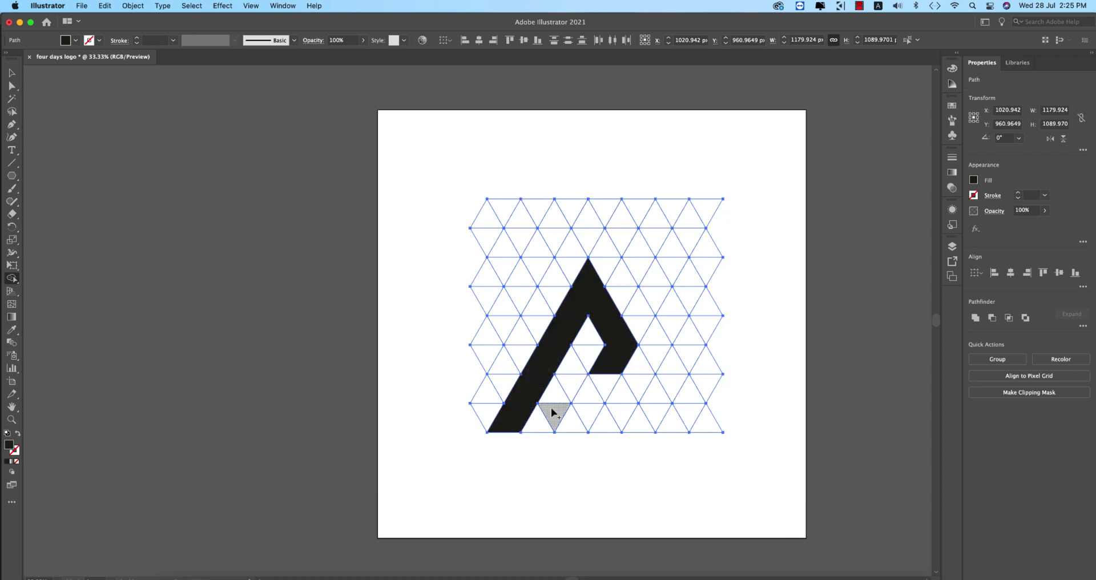
{"action": "left_click", "coordinate": [593, 423]}
{"action": "mouse_move", "coordinate": [657, 401]}
{"action": "left_mouse_down"}
{"action": "mouse_move", "coordinate": [645, 424]}
{"action": "mouse_move", "coordinate": [682, 428]}
{"action": "left_mouse_up"}
{"action": "left_click_drag", "start_coordinate": [784, 332], "coordinate": [668, 345]}
{"action": "key", "text": "v"}
{"action": "left_click", "coordinate": [581, 263]}
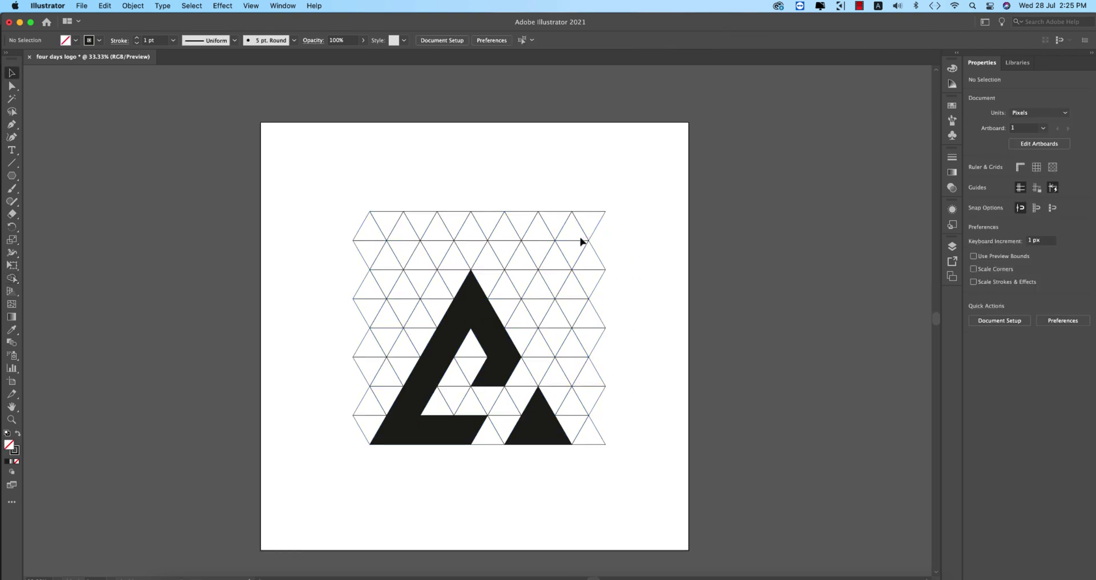
- Select all the leftover outlined grid pieces with the Magic Wand and delete them, keeping only the black logo shapes
{"action": "left_click", "coordinate": [606, 217]}
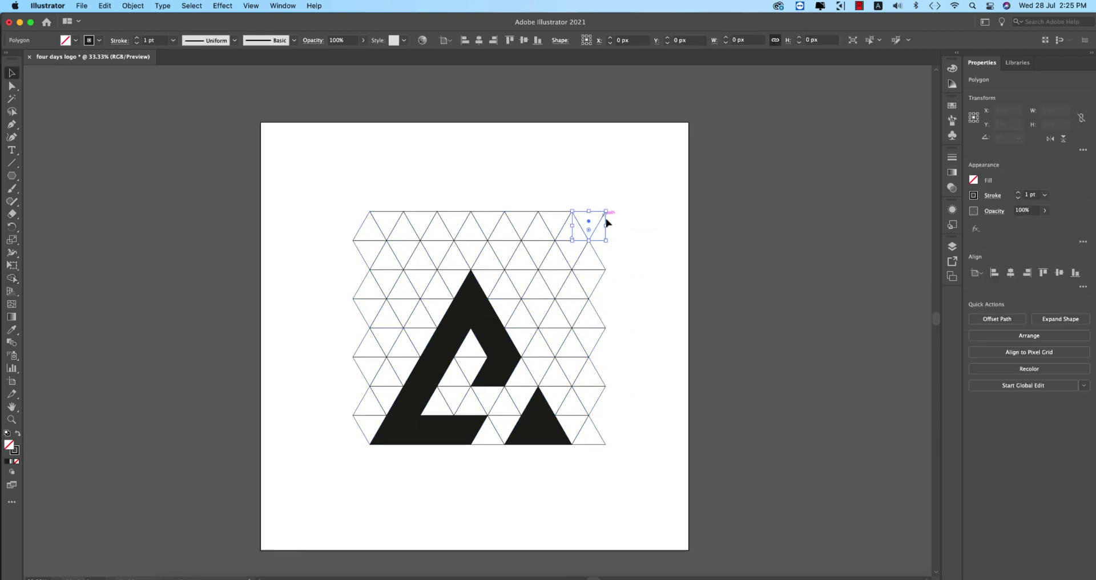
{"action": "left_click", "coordinate": [653, 268]}
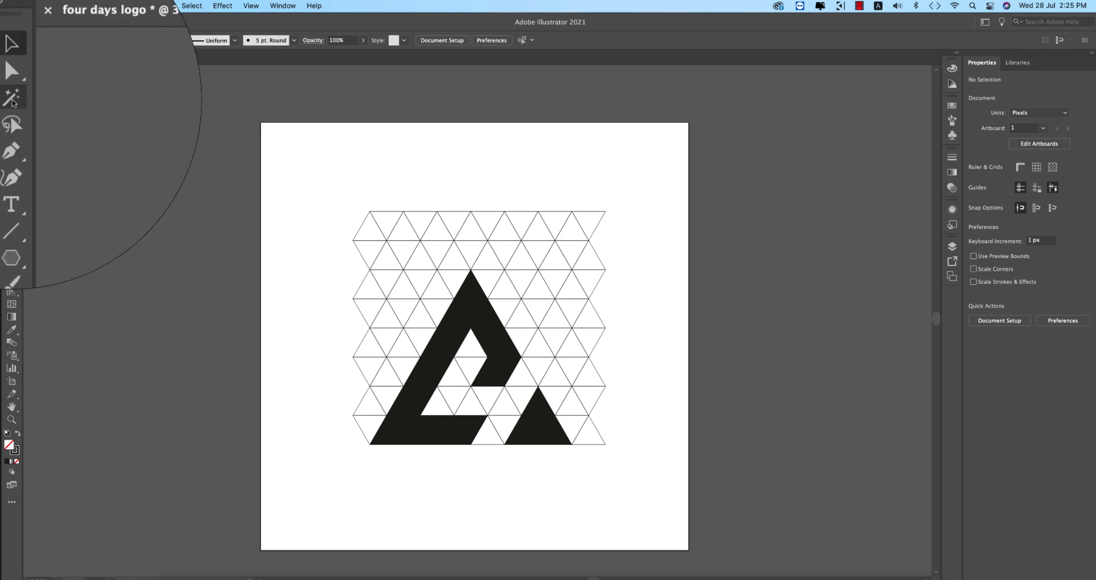
{"action": "left_click", "coordinate": [11, 98]}
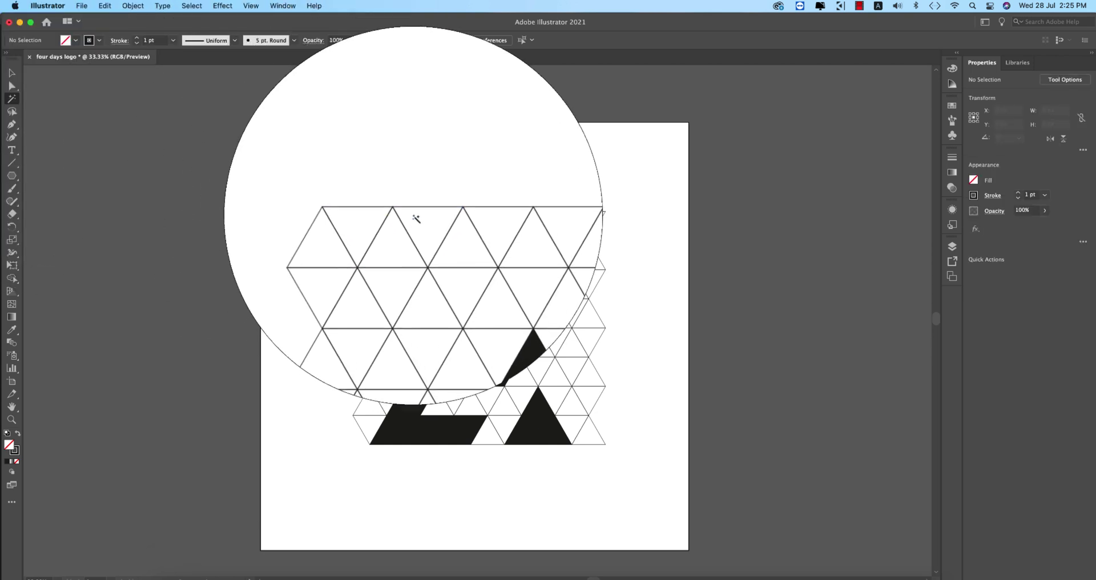
{"action": "left_click", "coordinate": [466, 219]}
{"action": "key", "text": "Delete"}
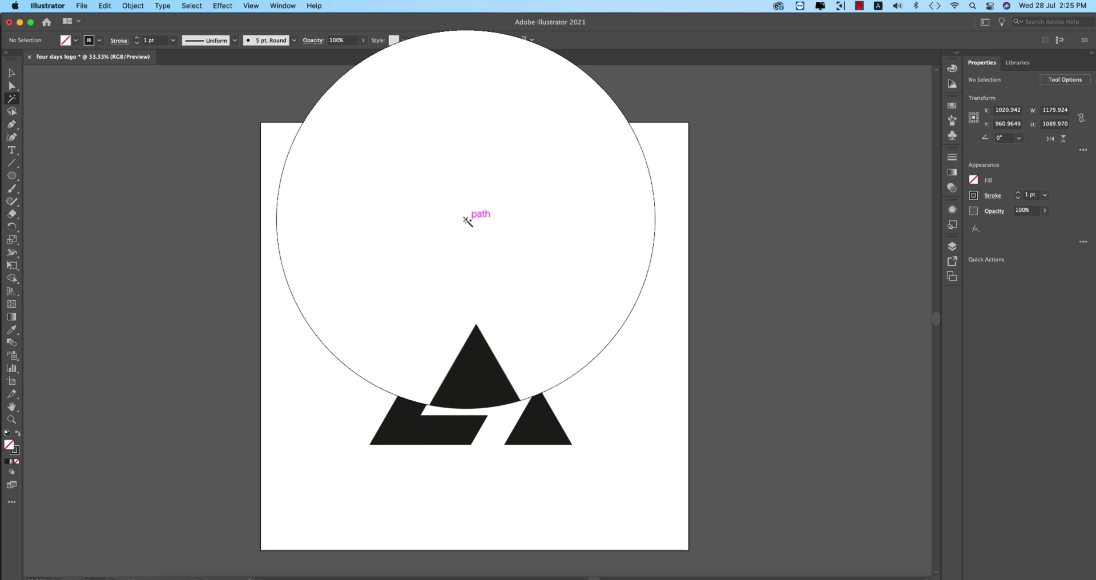
- Group the black logo shapes and centre the group vertically and horizontally on the artboard
{"action": "key", "text": "v"}
{"action": "left_click_drag", "start_coordinate": [350, 222], "coordinate": [628, 482]}
{"action": "key", "text": "super+g"}
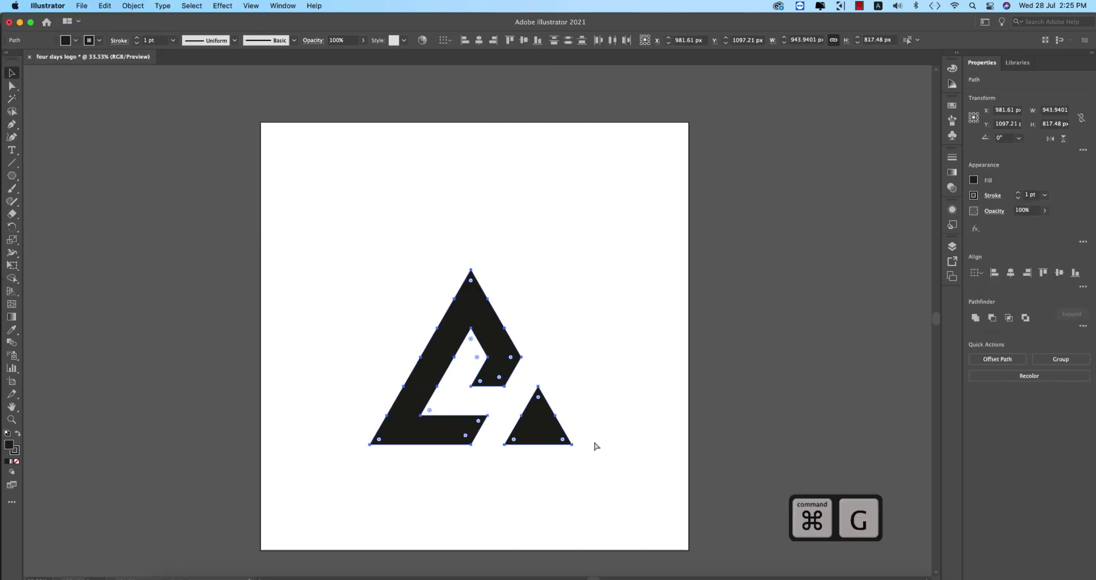
{"action": "left_click", "coordinate": [524, 41]}
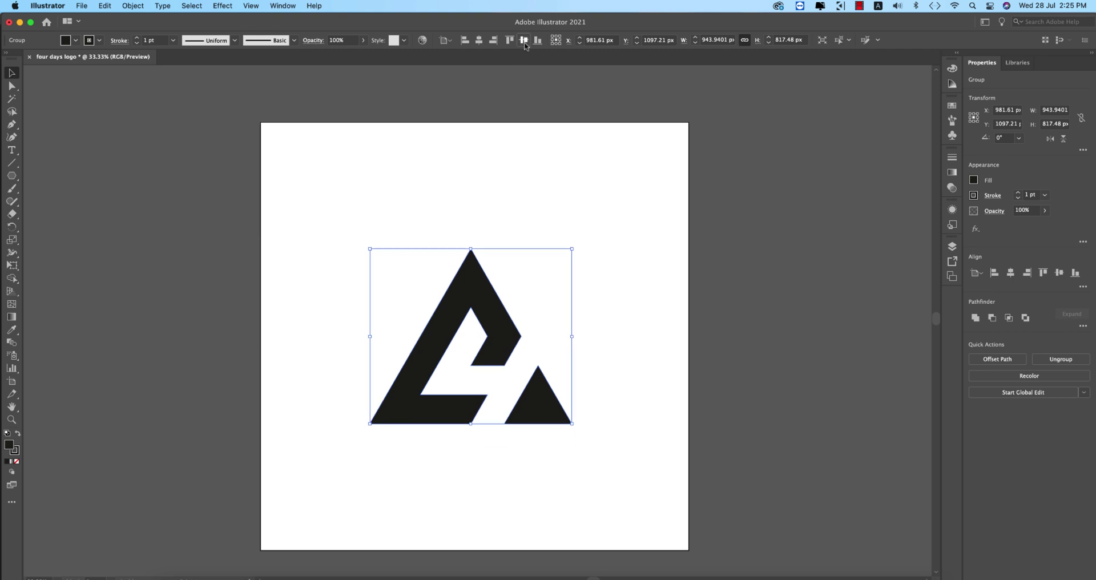
{"action": "left_click", "coordinate": [480, 43]}
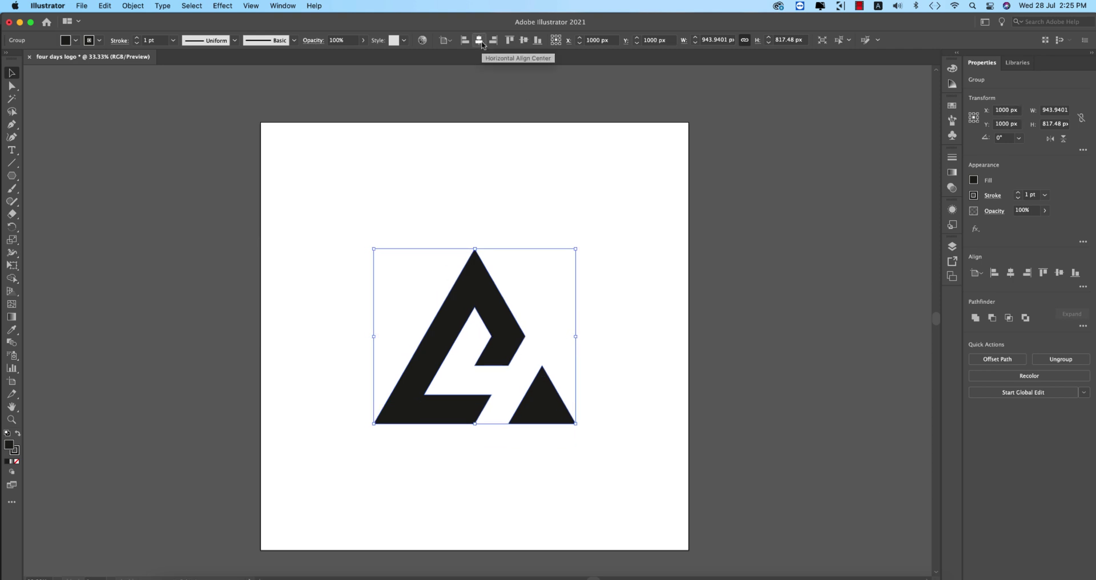
- Apply a linear gradient fill to the logo group and remove its stroke
{"action": "left_click", "coordinate": [953, 171]}
{"action": "left_click", "coordinate": [830, 172]}
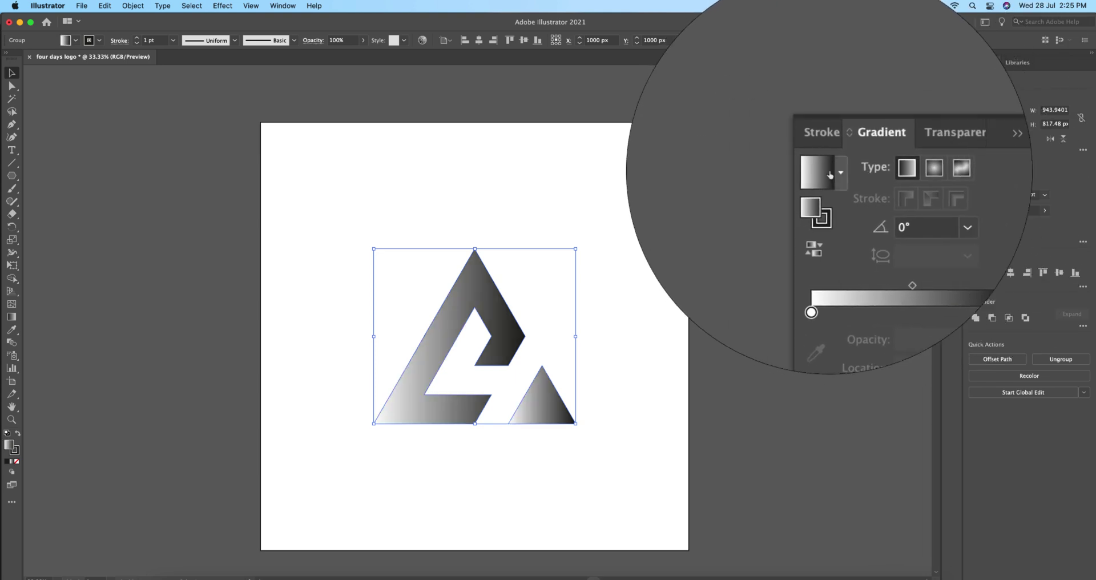
{"action": "left_click", "coordinate": [841, 172]}
{"action": "left_click", "coordinate": [825, 173]}
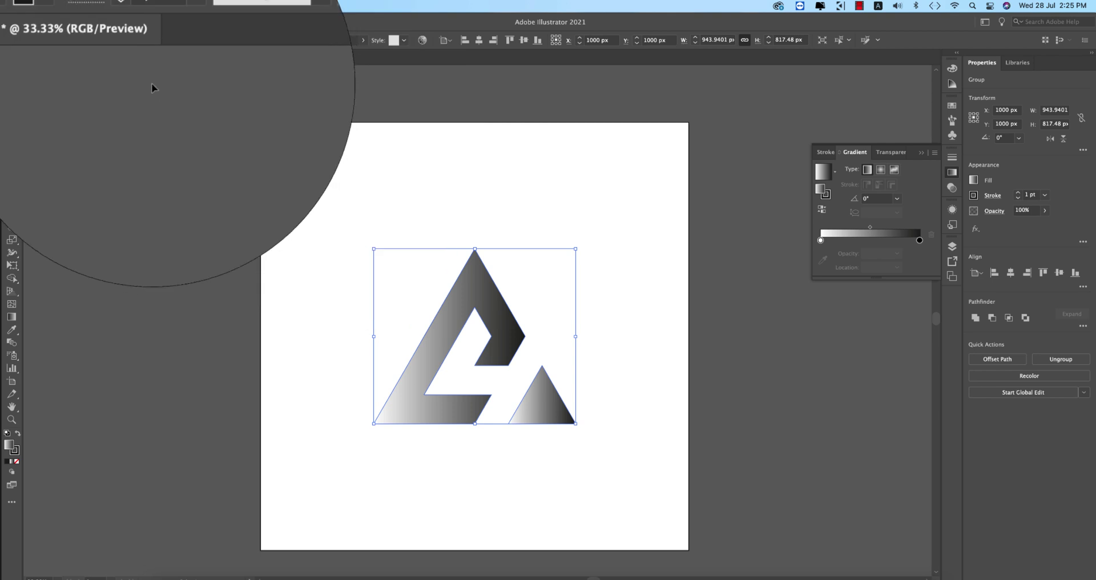
{"action": "left_click", "coordinate": [67, 40]}
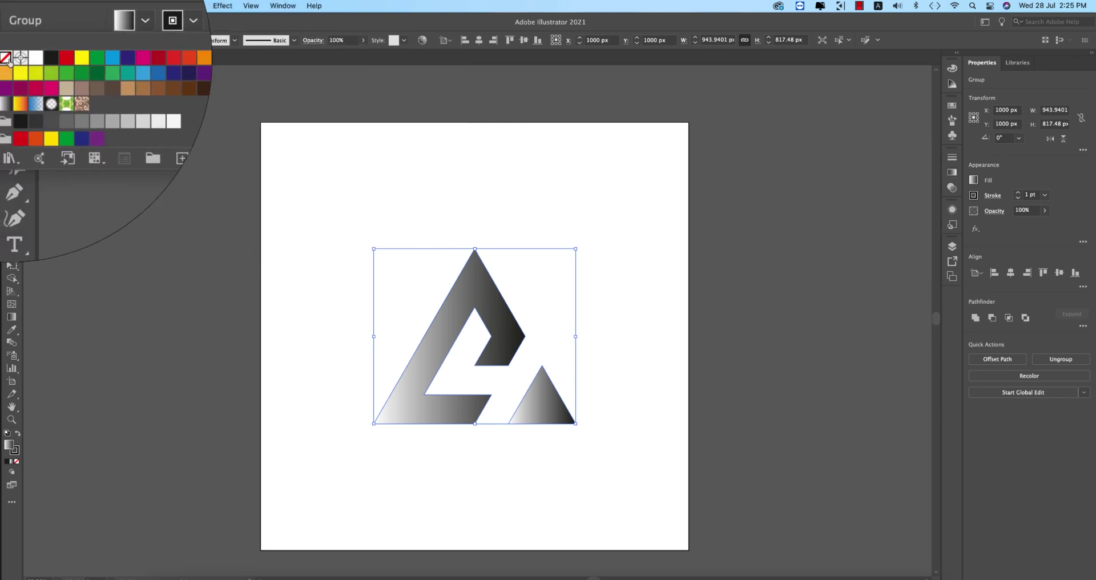
{"action": "left_click", "coordinate": [8, 60]}
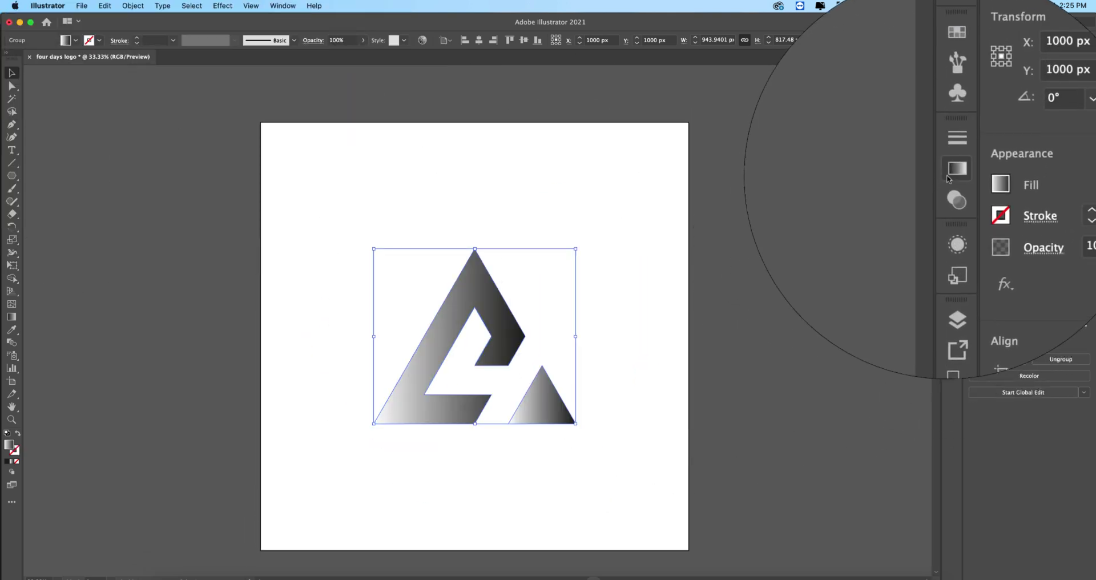
- Set the gradient's start colour to the crimson swatch and its end colour to the dark blue swatch
{"action": "left_click", "coordinate": [947, 178]}
{"action": "double_click", "coordinate": [820, 238]}
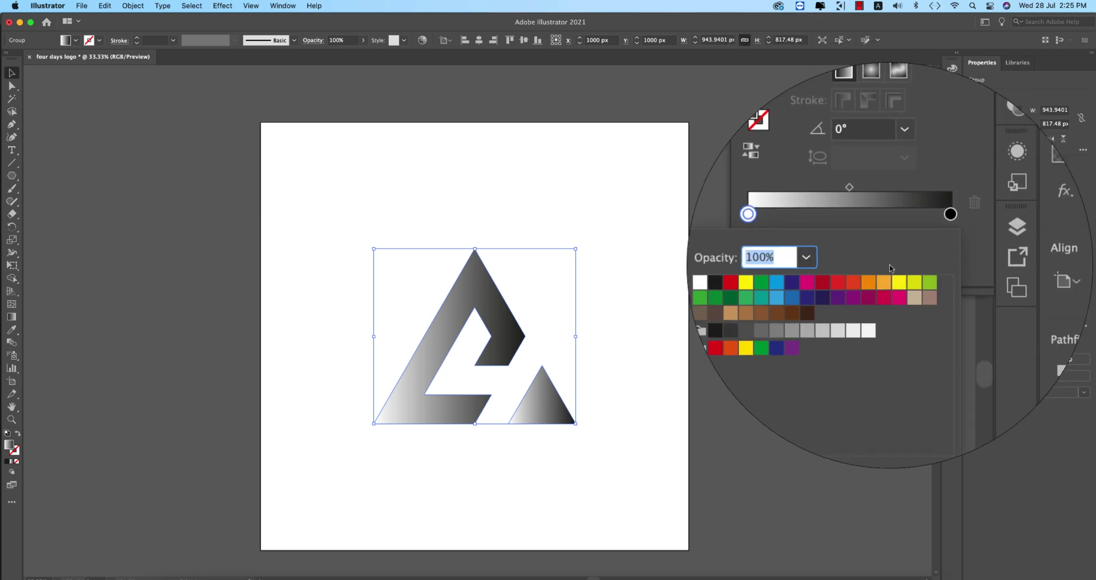
{"action": "left_click", "coordinate": [883, 297]}
{"action": "double_click", "coordinate": [951, 214]}
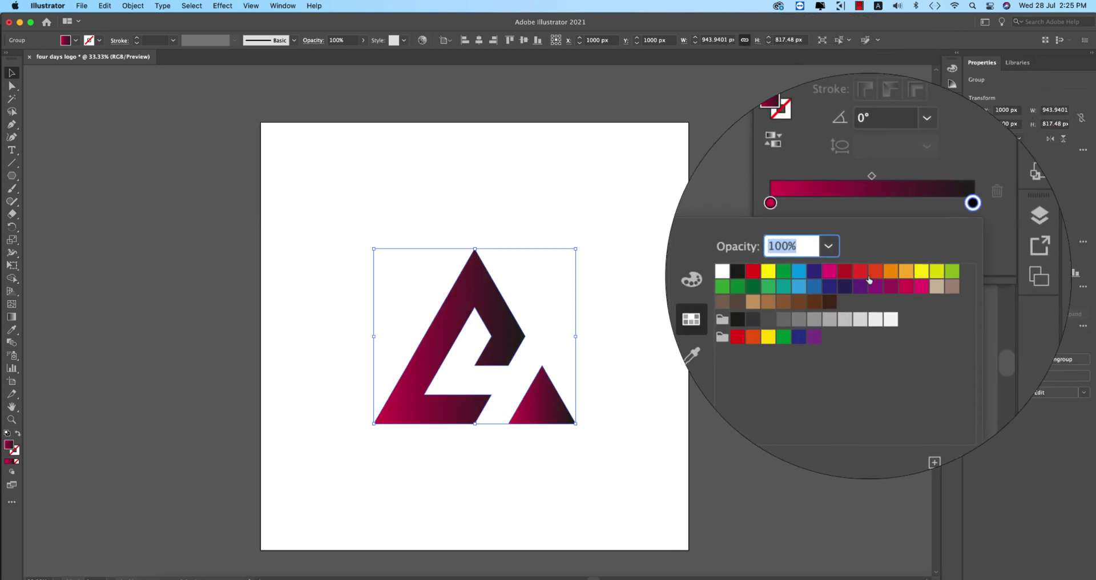
{"action": "left_click", "coordinate": [844, 285]}
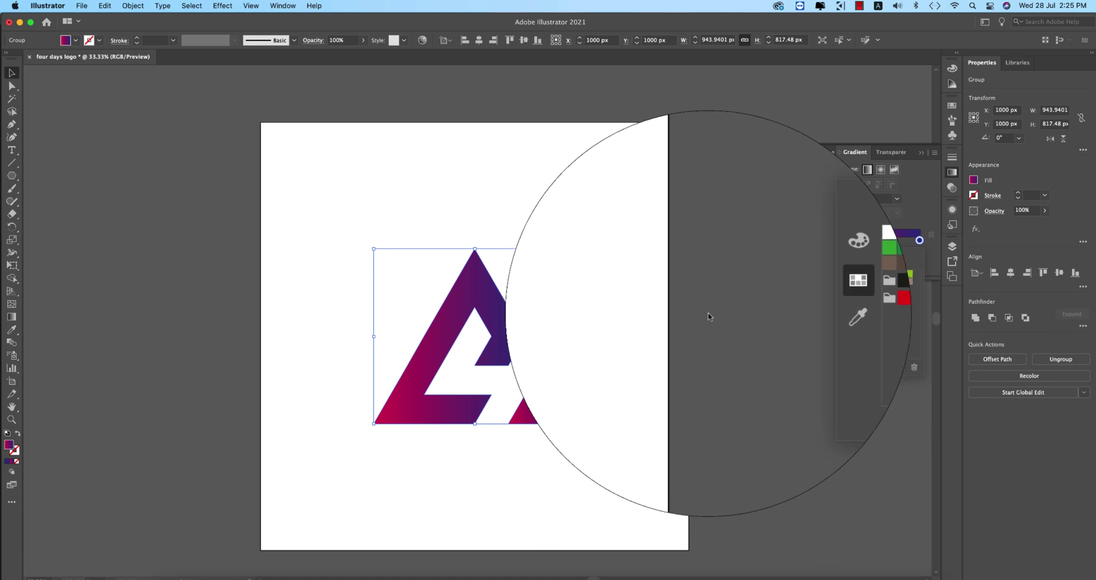
- Try the pink and red-orange swatches as the gradient's start colour, then return it to crimson
{"action": "double_click", "coordinate": [820, 239]}
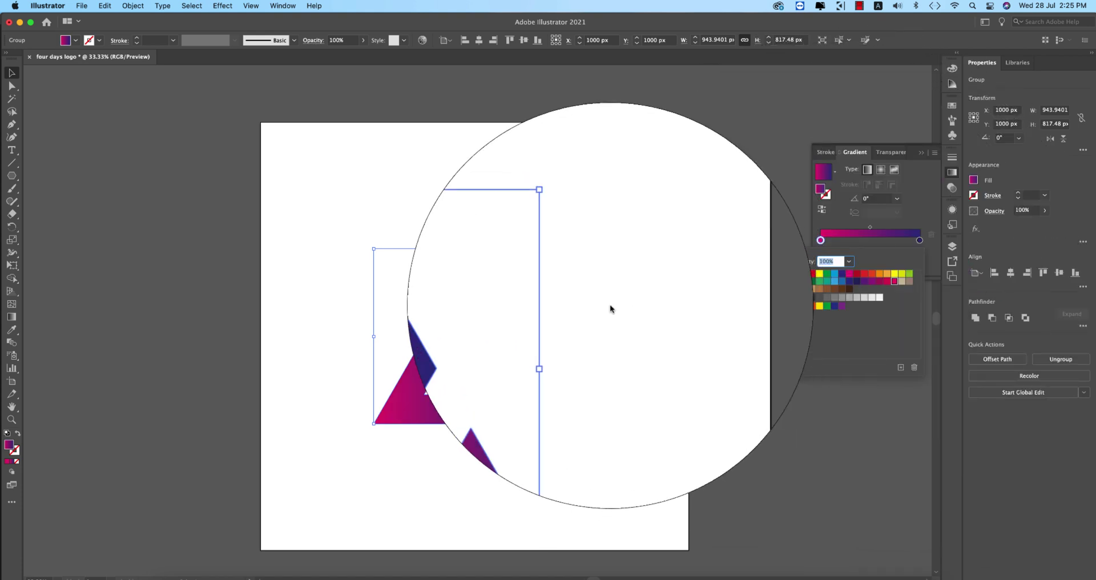
{"action": "left_click", "coordinate": [887, 281]}
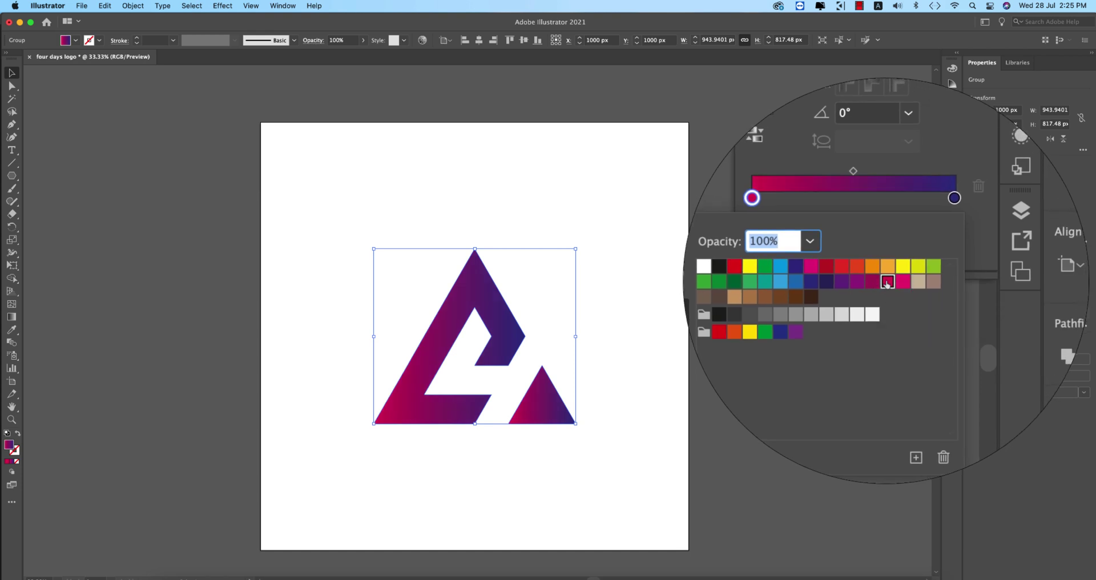
{"action": "left_click", "coordinate": [856, 266]}
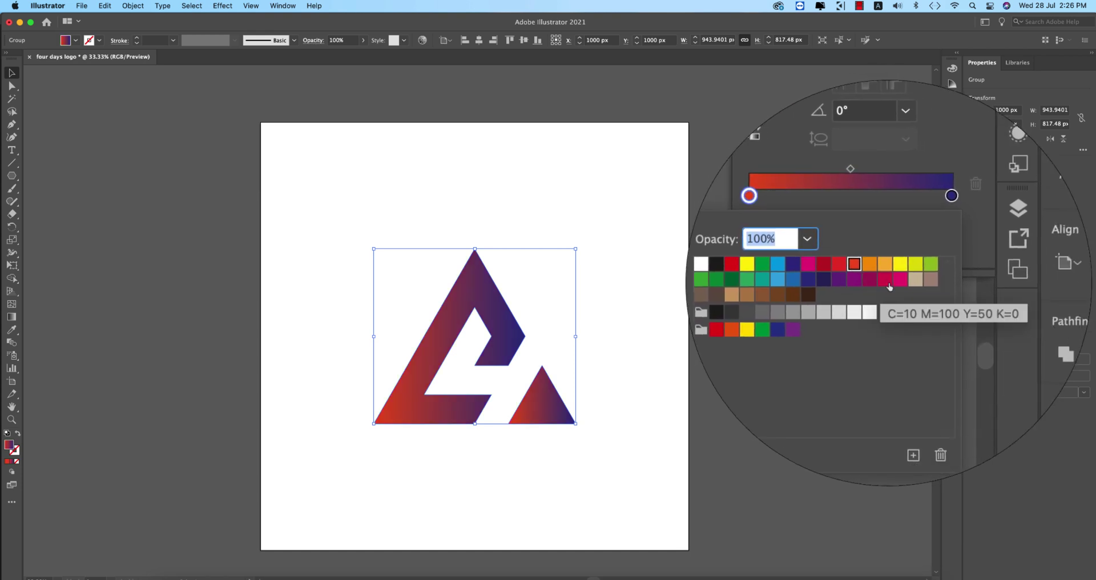
{"action": "left_click", "coordinate": [892, 284]}
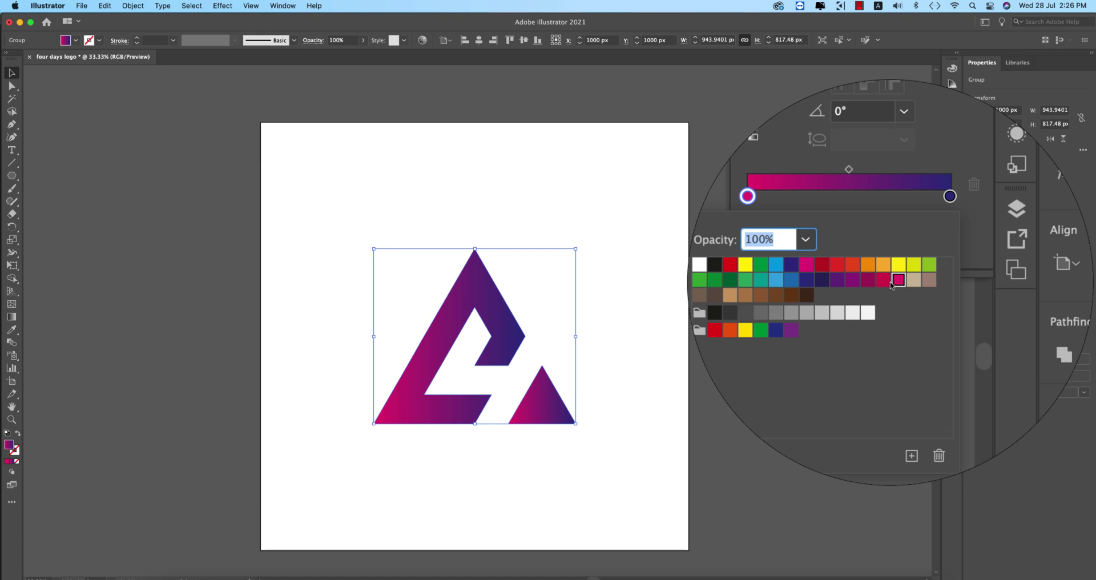
{"action": "left_click", "coordinate": [883, 281]}
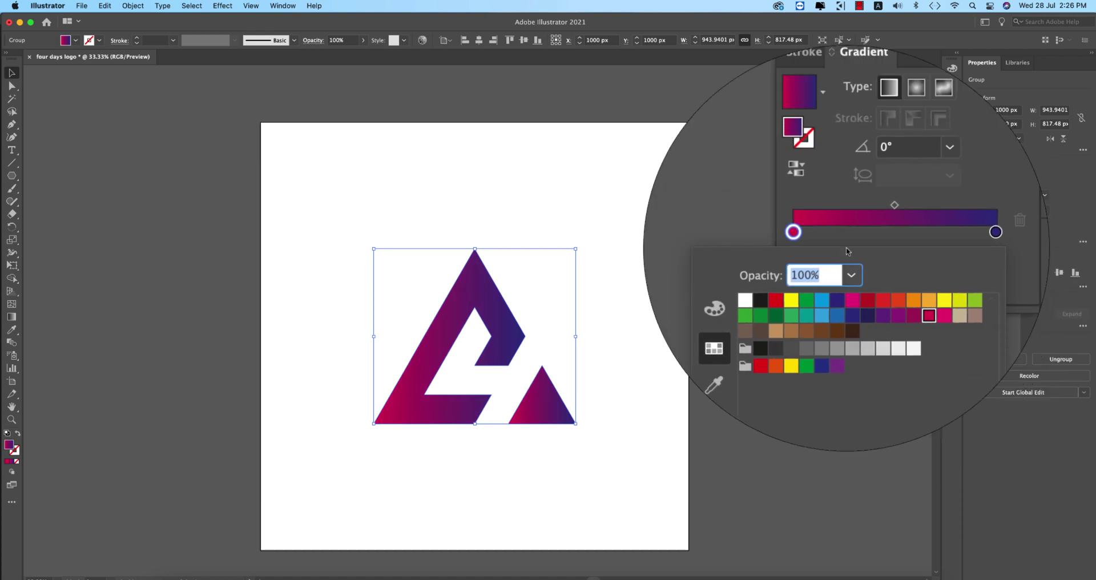
- Redirect the gradient diagonally across the whole logo, from crimson at the upper right to dark blue at the lower left
{"action": "key", "text": "g"}
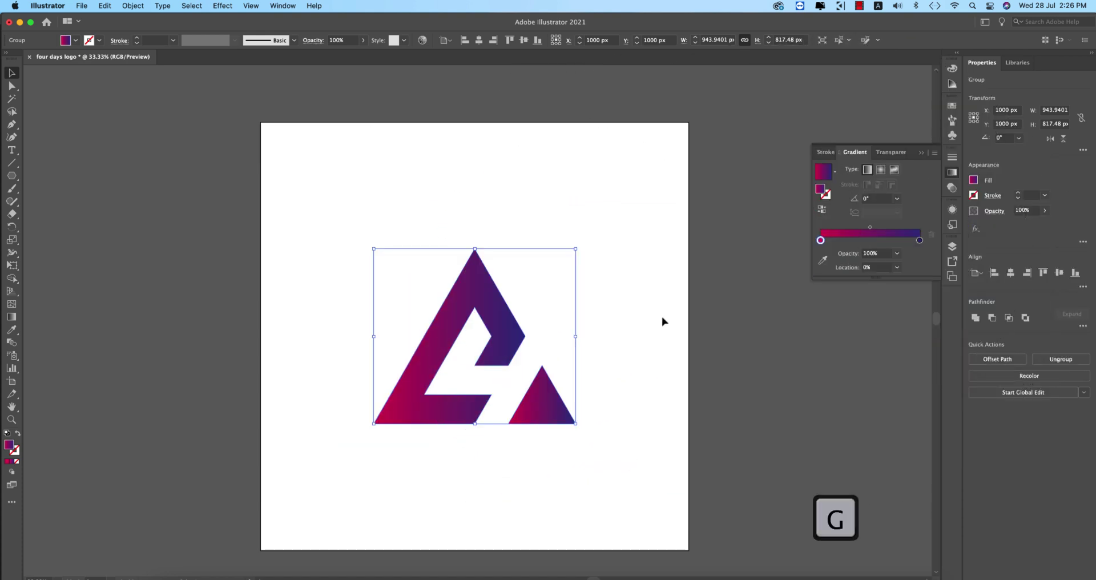
{"action": "left_click_drag", "start_coordinate": [531, 292], "coordinate": [442, 440]}
{"action": "key", "text": "v"}
{"action": "left_click", "coordinate": [496, 459]}
{"action": "scroll", "coordinate": [508, 445], "scroll_direction": "down", "scroll_amount": 3}
{"action": "scroll", "coordinate": [509, 446], "scroll_direction": "left", "scroll_amount": 3}
{"action": "left_click", "coordinate": [584, 376]}
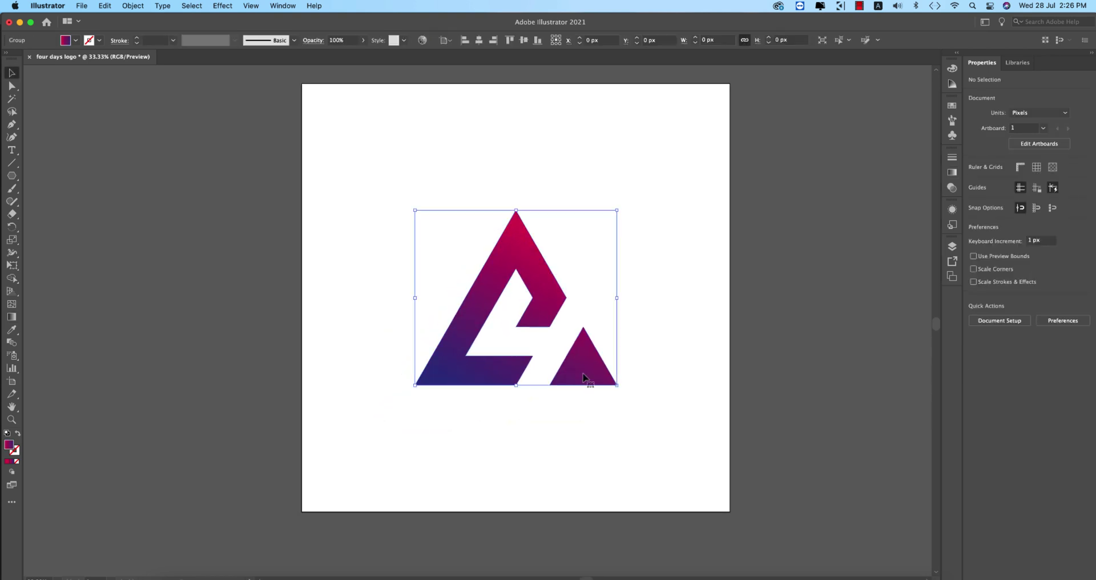
- Place a point text below the left corner of the logo and format it in Futura Medium at 72 pt
{"action": "left_click", "coordinate": [12, 153]}
{"action": "left_click", "coordinate": [417, 411]}
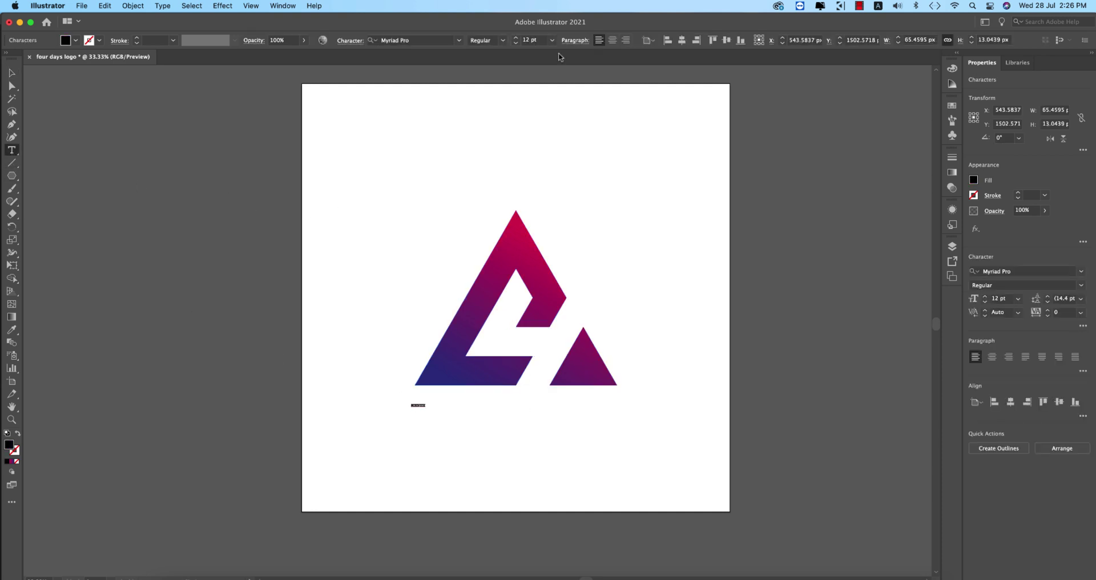
{"action": "left_click", "coordinate": [435, 40]}
{"action": "type", "text": "fu"}
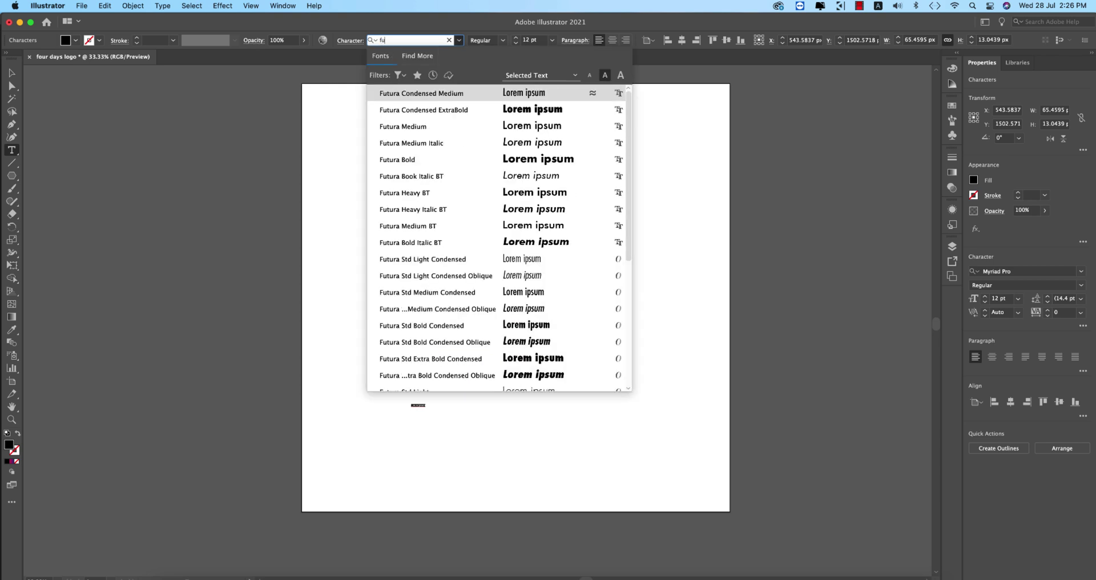
{"action": "left_click", "coordinate": [456, 126]}
{"action": "left_click", "coordinate": [552, 40]}
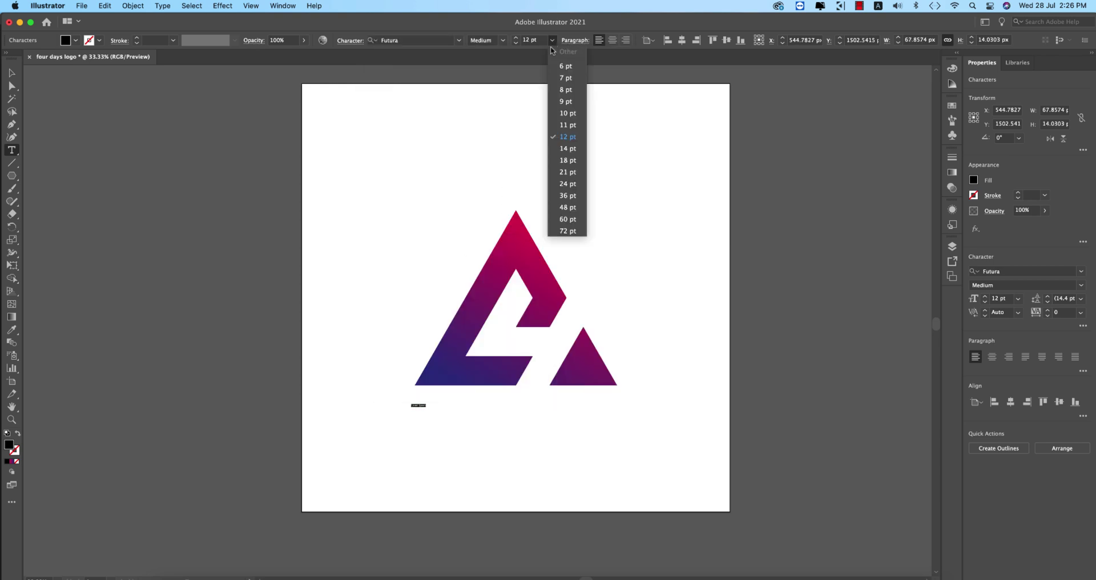
{"action": "left_click", "coordinate": [575, 237]}
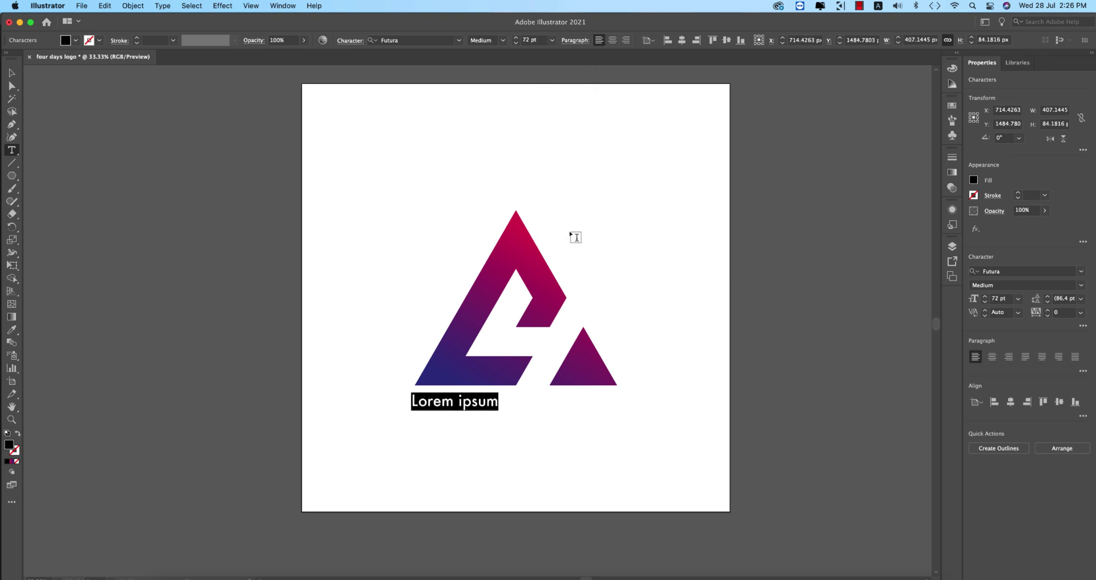
- Replace the placeholder text with the brand name "fourdays" as one word
{"action": "type", "text": "fo"}
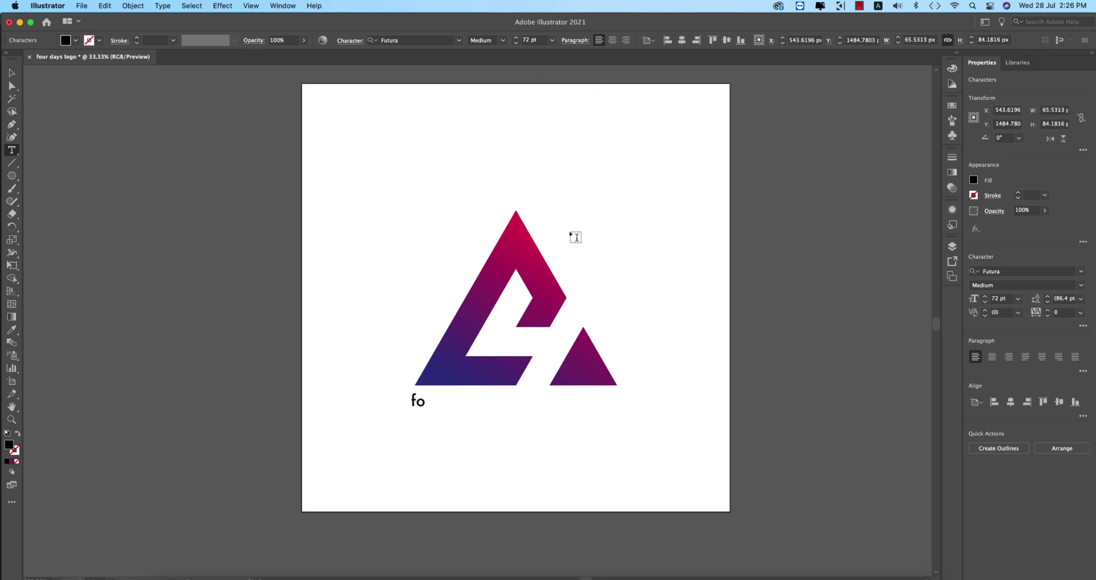
{"action": "type", "text": "ur days"}
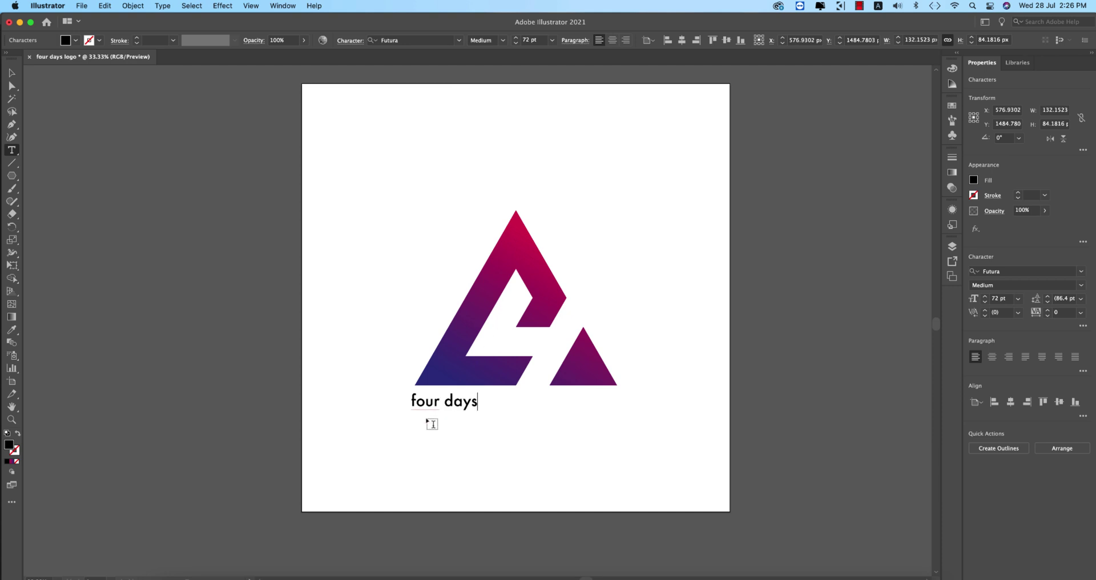
{"action": "key", "text": "BackSpace"}
{"action": "left_click", "coordinate": [11, 73]}
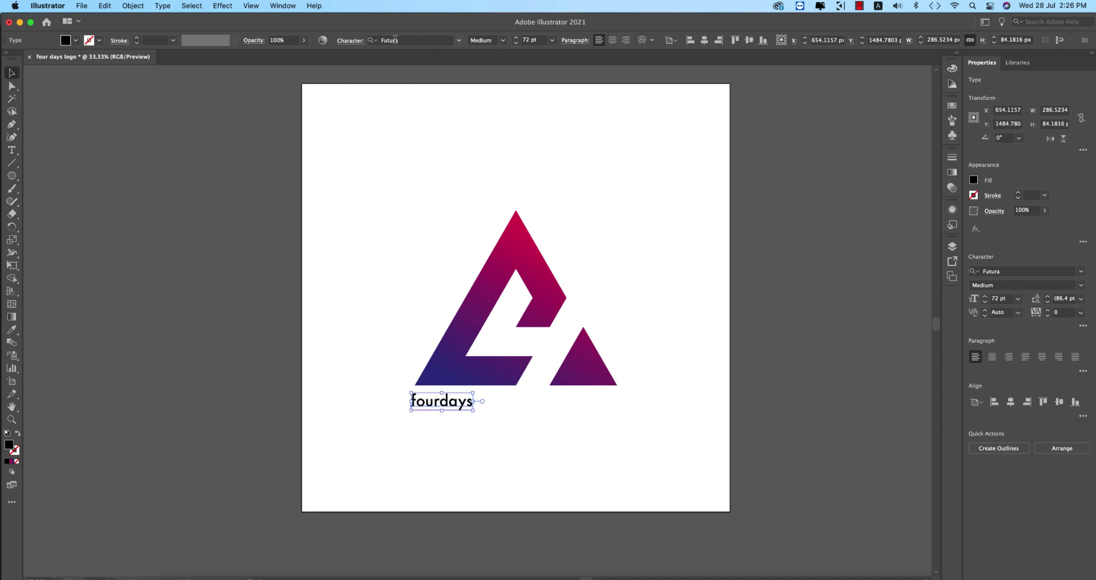
- Format the brand name in all caps and scale it up to about 89 pt below the logo
{"action": "left_click", "coordinate": [350, 39]}
{"action": "left_click", "coordinate": [246, 153]}
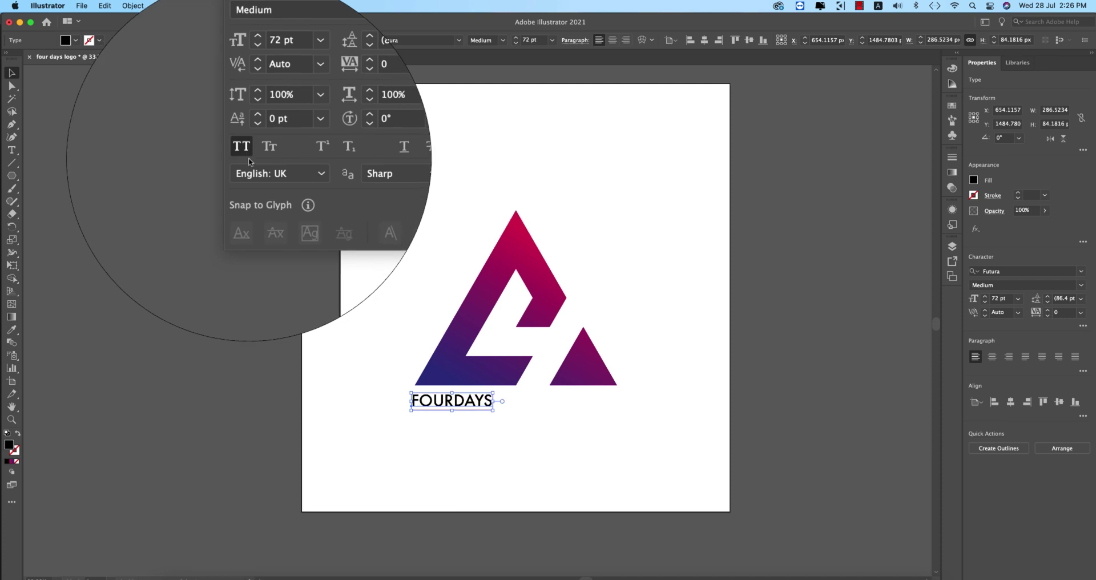
{"action": "left_click_drag", "start_coordinate": [475, 404], "coordinate": [512, 411]}
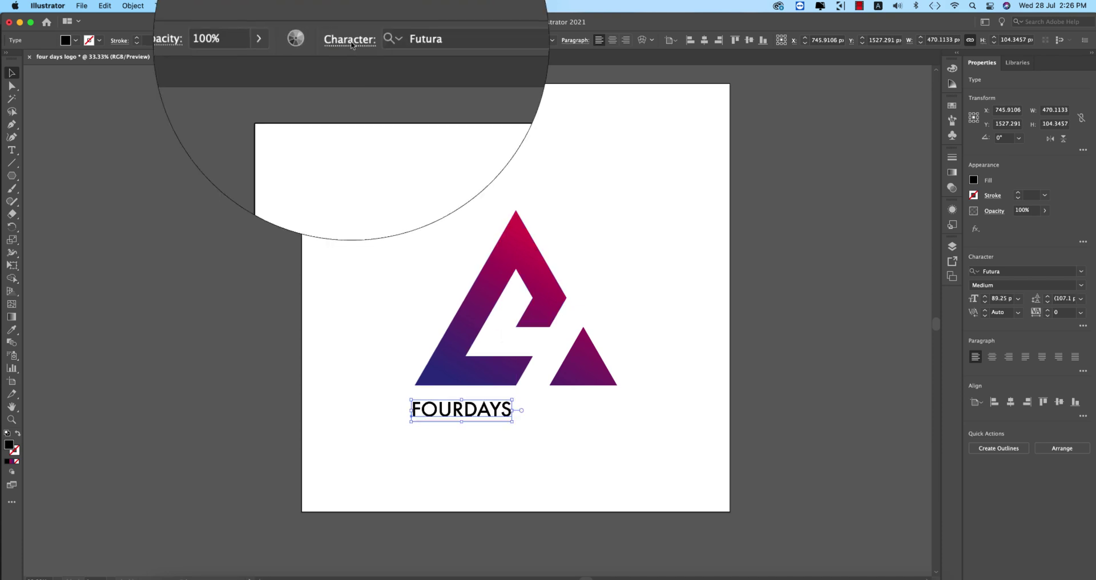
- Set the brand name's tracking to 793 so it spans the width of the logo mark
{"action": "left_click", "coordinate": [349, 41]}
{"action": "left_click", "coordinate": [356, 105]}
{"action": "scroll", "coordinate": [371, 228], "scroll_direction": "down", "scroll_amount": 3}
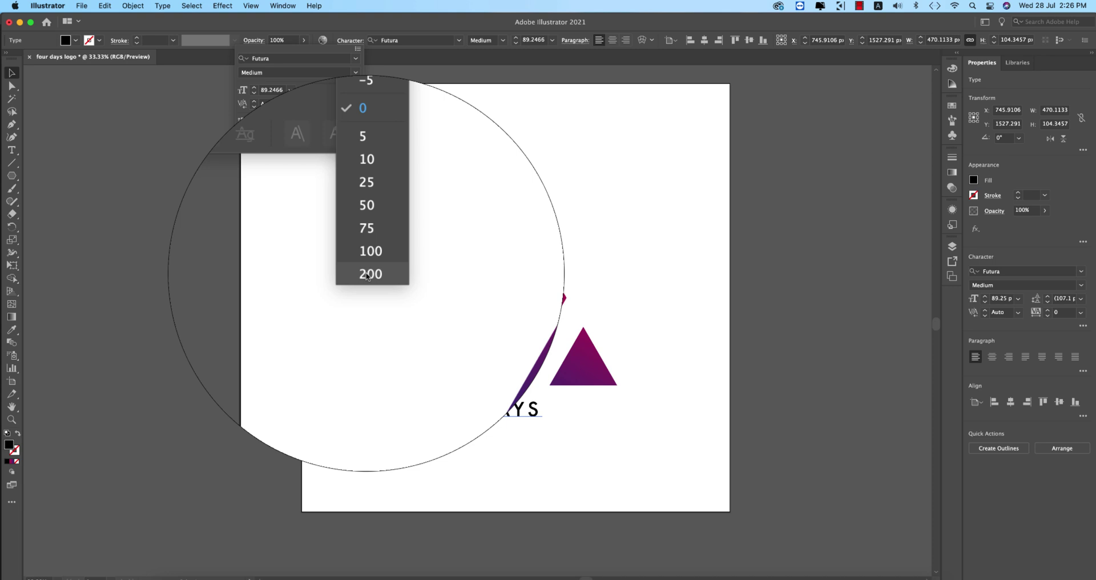
{"action": "left_click", "coordinate": [371, 271]}
{"action": "left_click", "coordinate": [341, 104]}
{"action": "scroll", "coordinate": [340, 104], "scroll_direction": "up", "scroll_amount": 15}
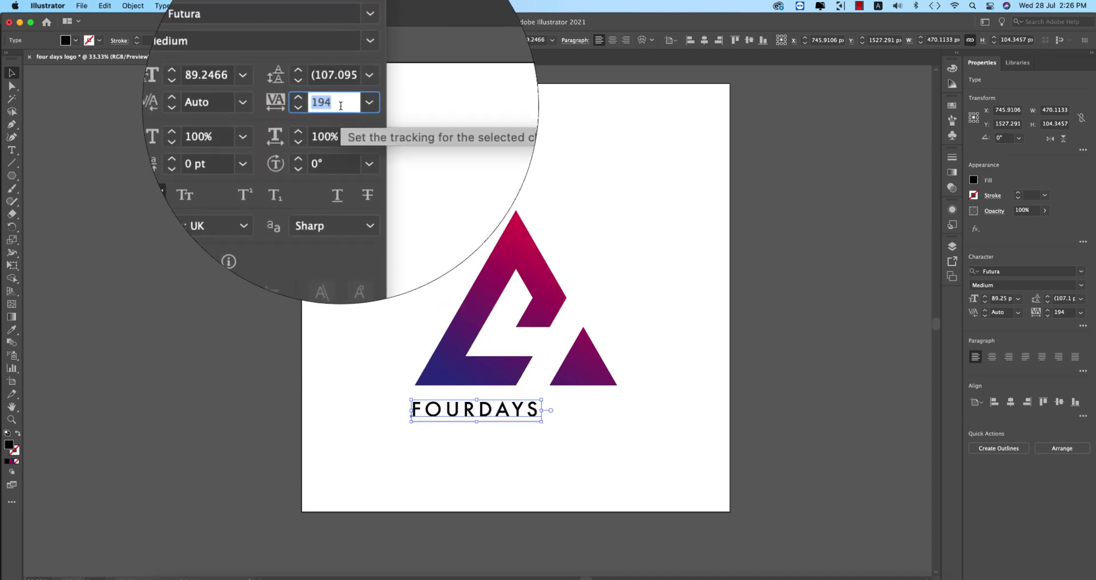
{"action": "scroll", "coordinate": [341, 104], "scroll_direction": "up", "scroll_amount": 8}
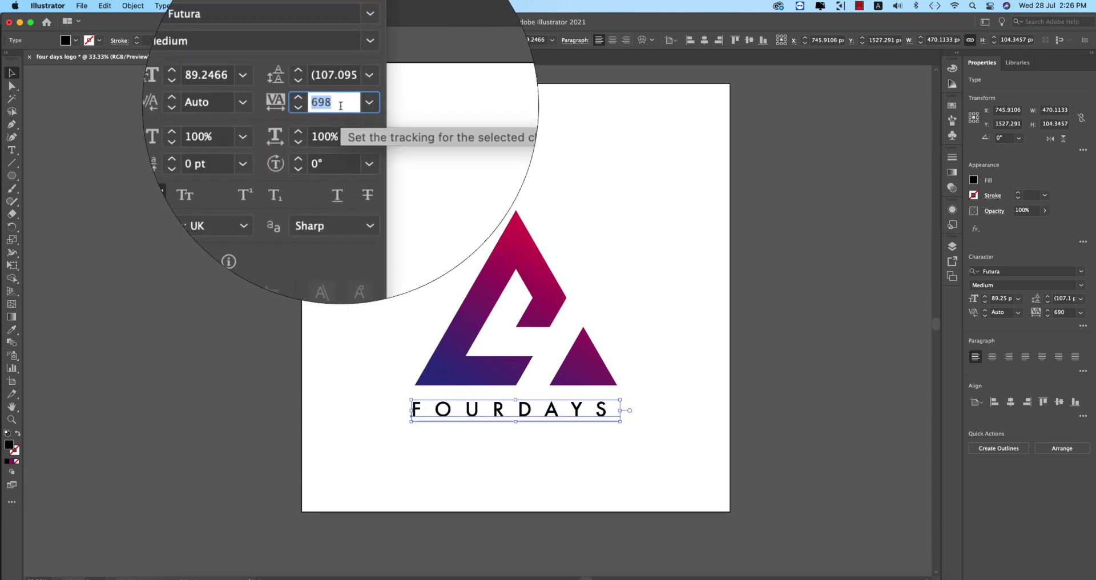
{"action": "scroll", "coordinate": [341, 105], "scroll_direction": "up", "scroll_amount": 1}
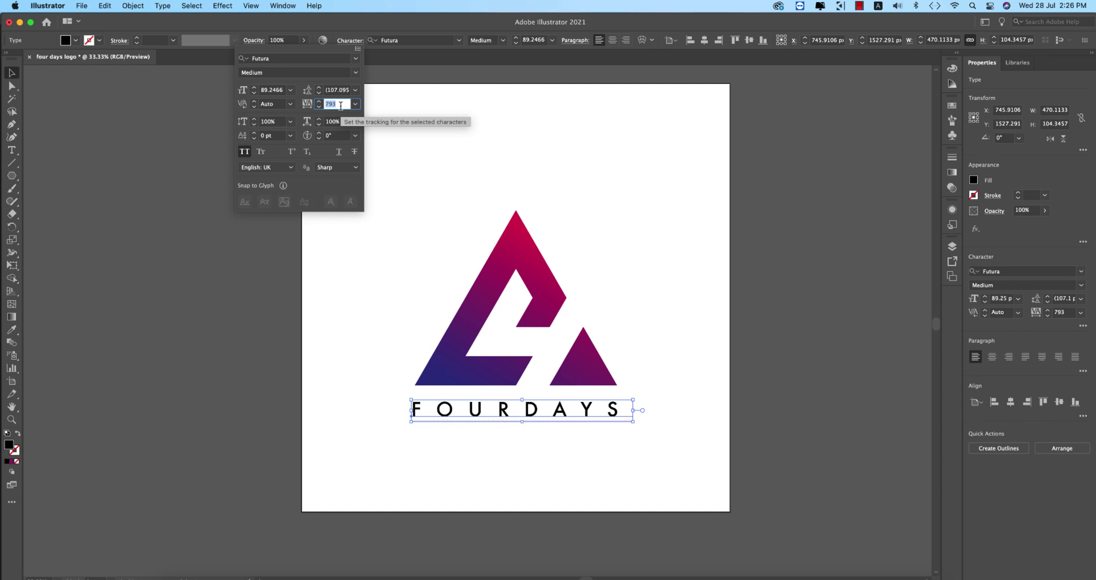
{"action": "left_click", "coordinate": [578, 416]}
- Convert the brand name text to outlines and deselect it
{"action": "right_click", "coordinate": [591, 411]}
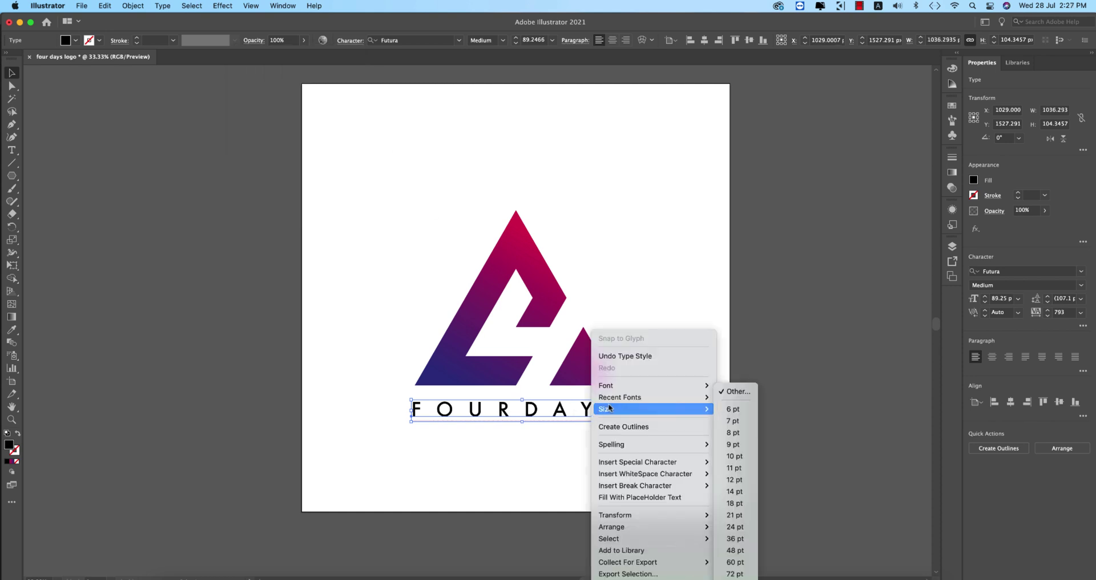
{"action": "left_click", "coordinate": [623, 426]}
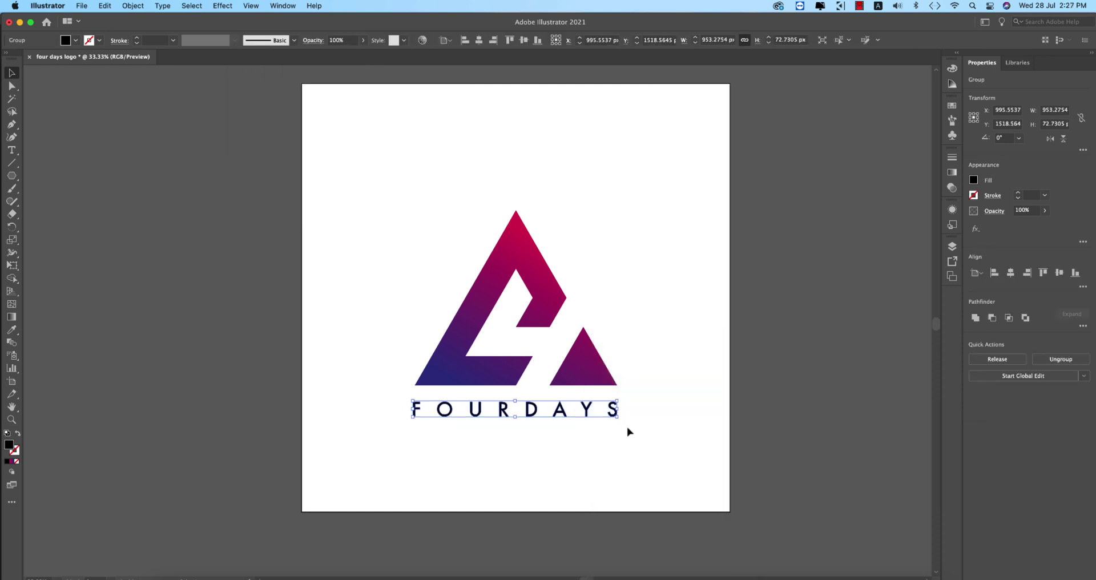
{"action": "left_click", "coordinate": [628, 431]}
- Fill the outlined brand name with a dark grey swatch
{"action": "scroll", "coordinate": [622, 431], "scroll_direction": "down", "scroll_amount": 2}
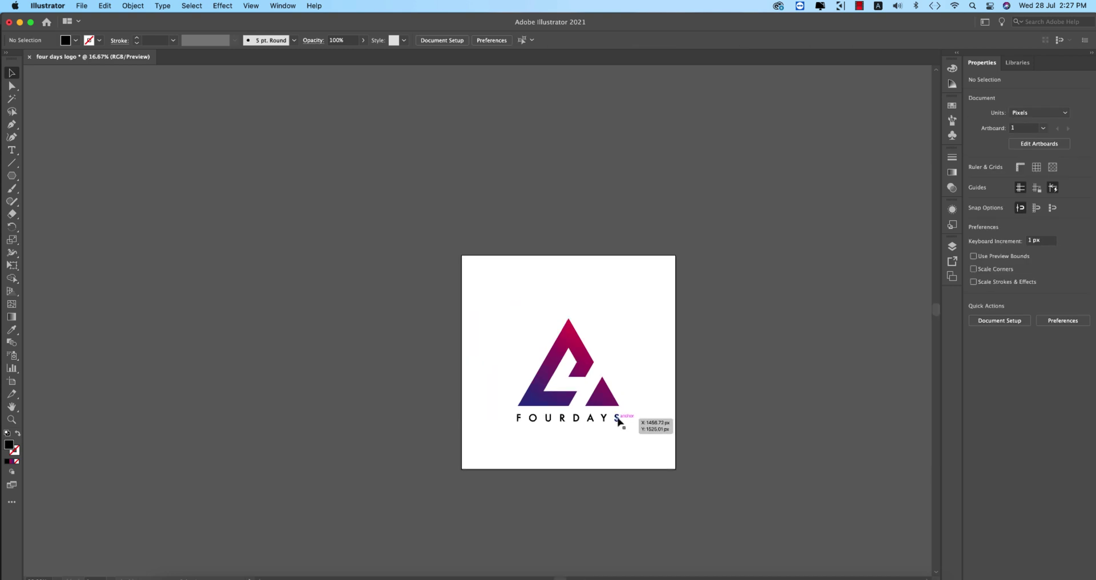
{"action": "left_click", "coordinate": [618, 418]}
{"action": "left_click", "coordinate": [67, 38]}
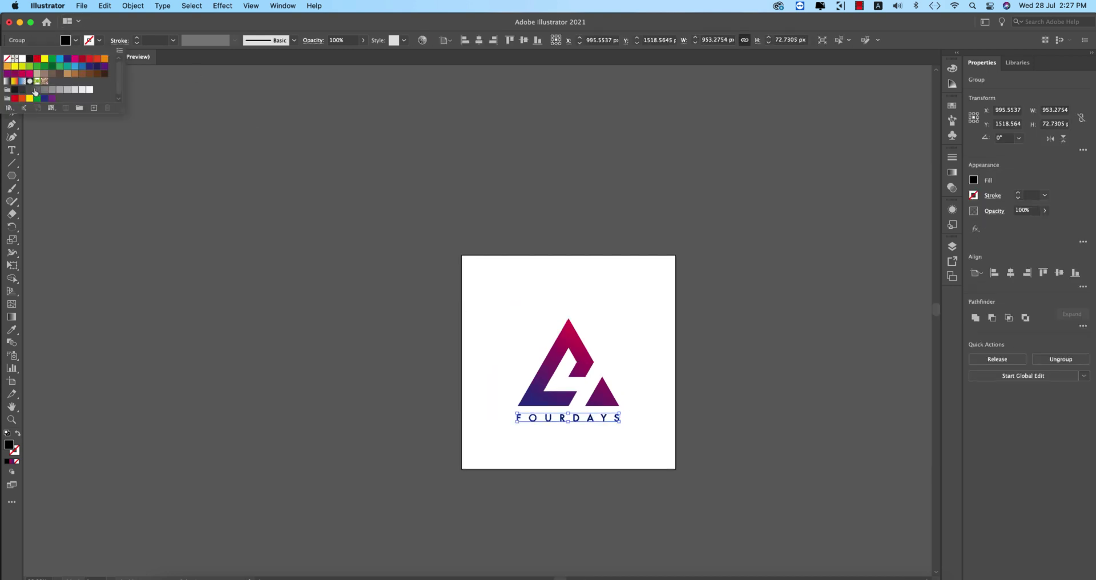
{"action": "left_click", "coordinate": [30, 90]}
{"action": "left_click", "coordinate": [609, 453]}
{"action": "left_click", "coordinate": [610, 454]}
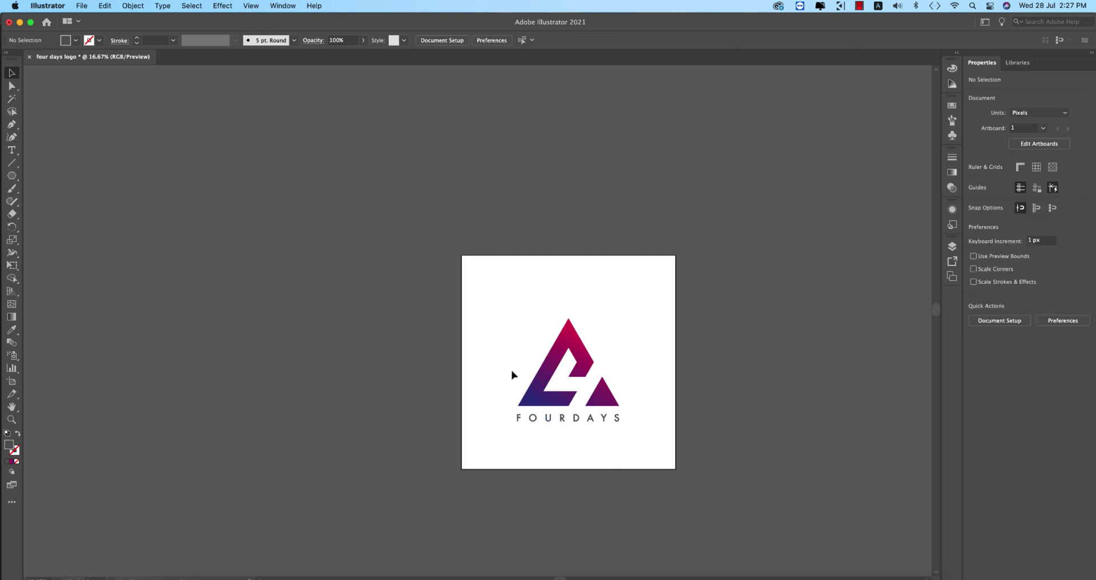
- Group the logo mark with the brand name and centre the group on the artboard vertically and horizontally
{"action": "left_click_drag", "start_coordinate": [670, 469], "coordinate": [643, 446]}
{"action": "key", "text": "super+g"}
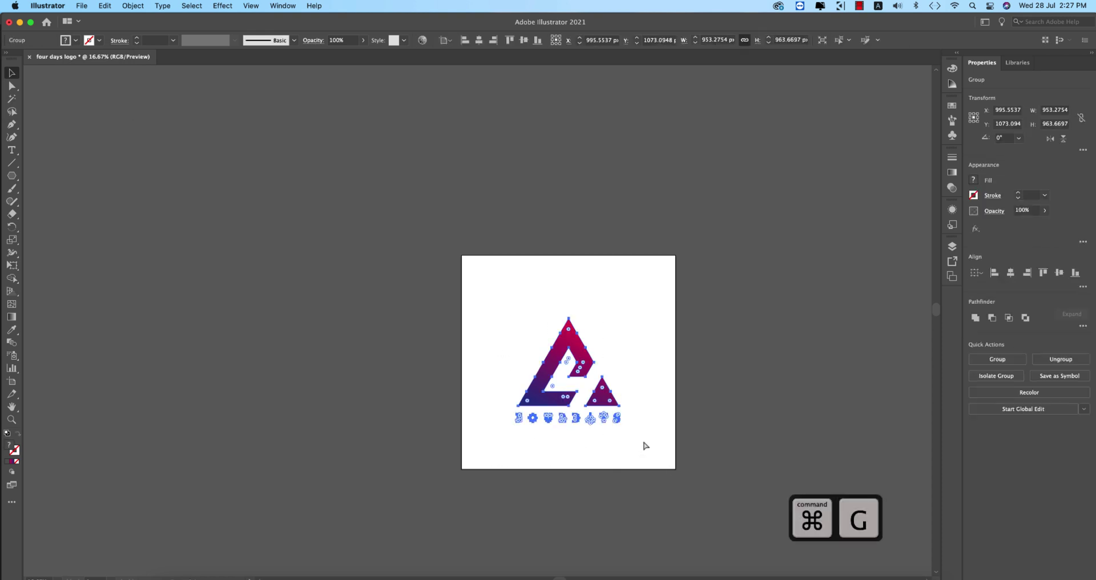
{"action": "left_click", "coordinate": [523, 39]}
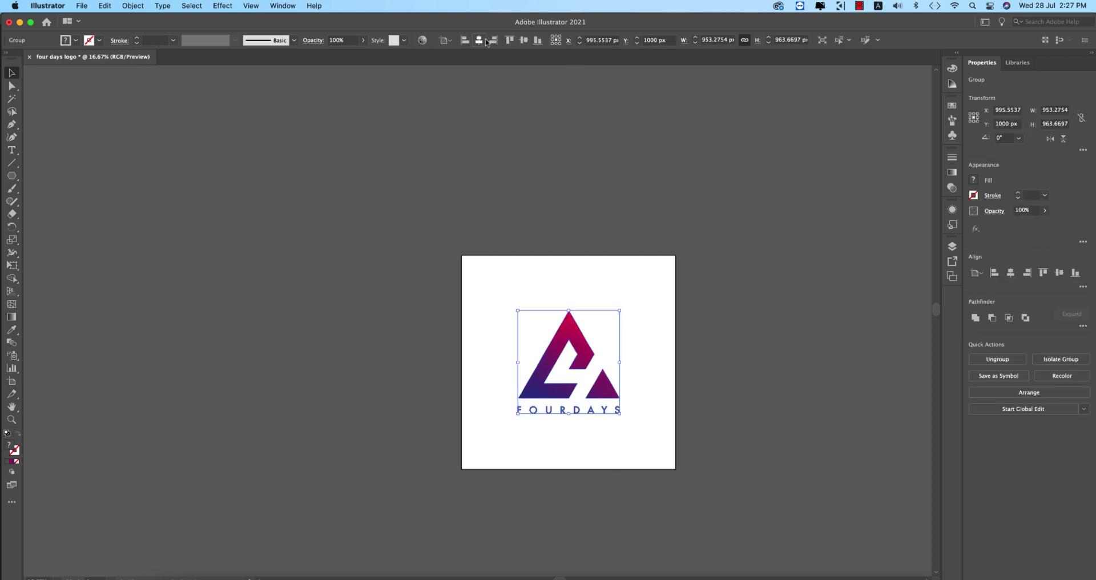
{"action": "left_click", "coordinate": [657, 389]}
{"action": "scroll", "coordinate": [653, 387], "scroll_direction": "up", "scroll_amount": 1}
{"action": "scroll", "coordinate": [628, 399], "scroll_direction": "down", "scroll_amount": 4}
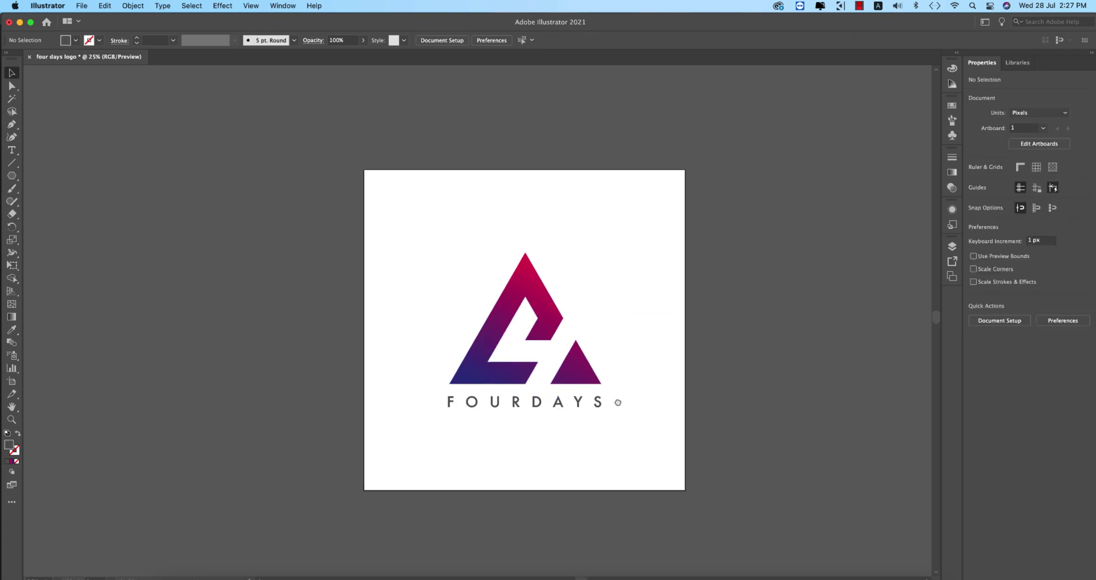
- Copy the complete logo group and deselect it
{"action": "left_click_drag", "start_coordinate": [466, 271], "coordinate": [612, 393]}
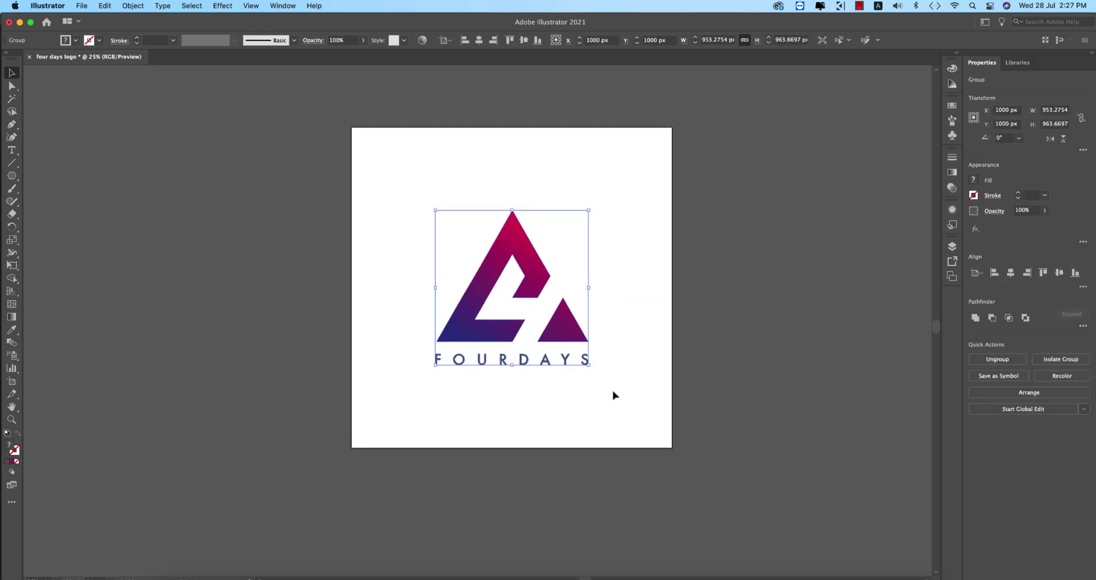
{"action": "key", "text": "super+c"}
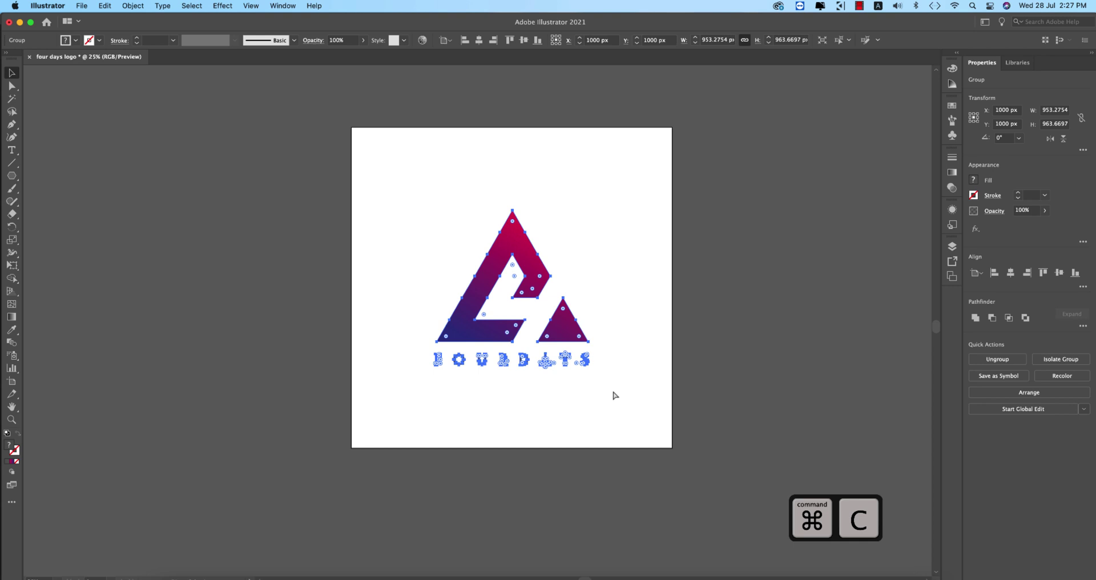
{"action": "left_click", "coordinate": [627, 383]}
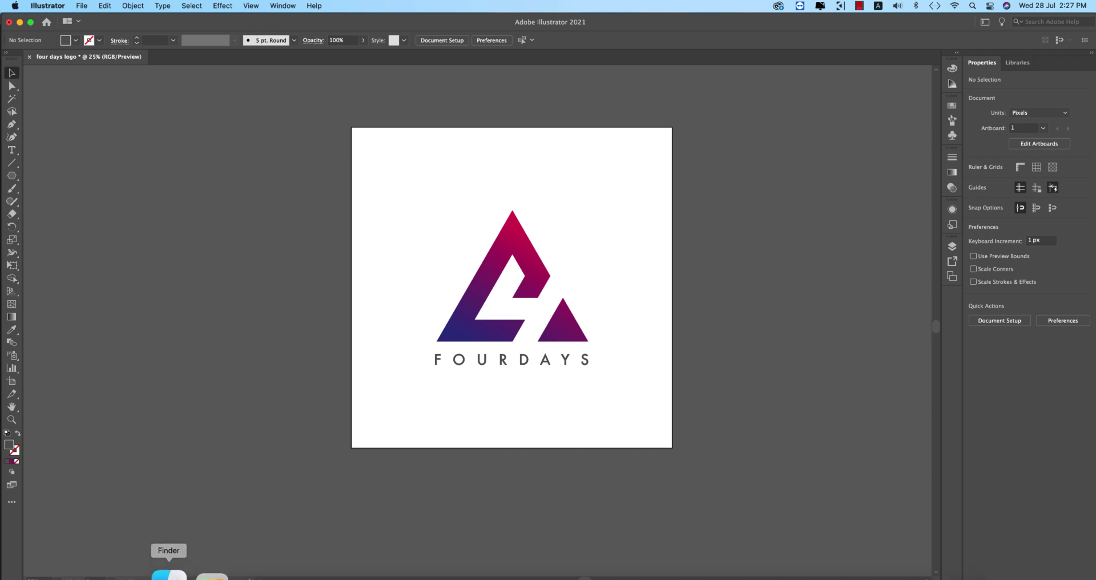
- Switch to Finder, go back to the 28-7-21 folder and extract the wall-logo-mockup zip archive
{"action": "left_click", "coordinate": [170, 576]}
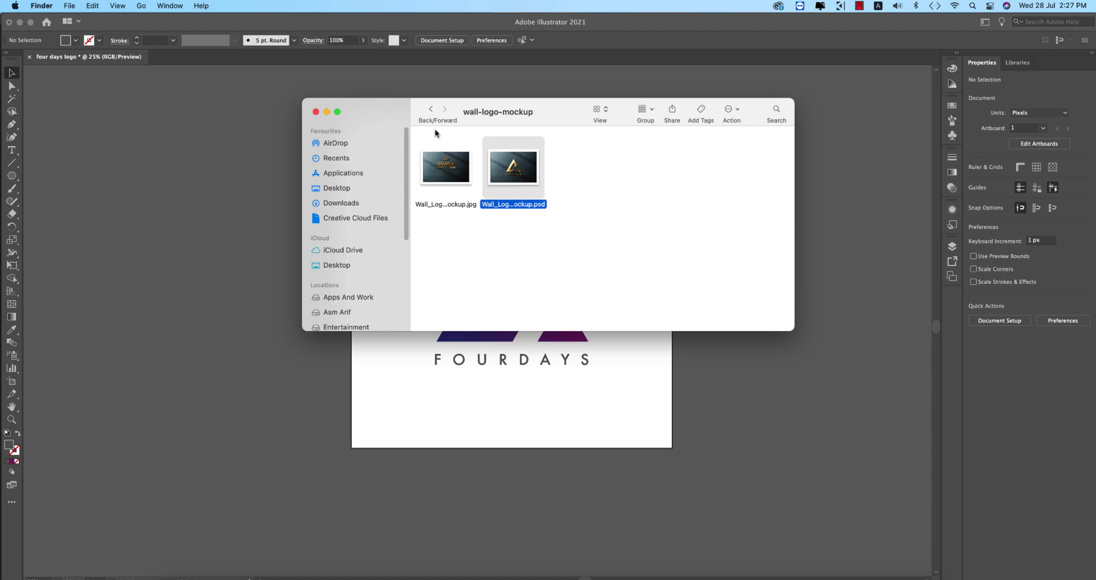
{"action": "left_click", "coordinate": [453, 173]}
{"action": "left_click", "coordinate": [432, 109]}
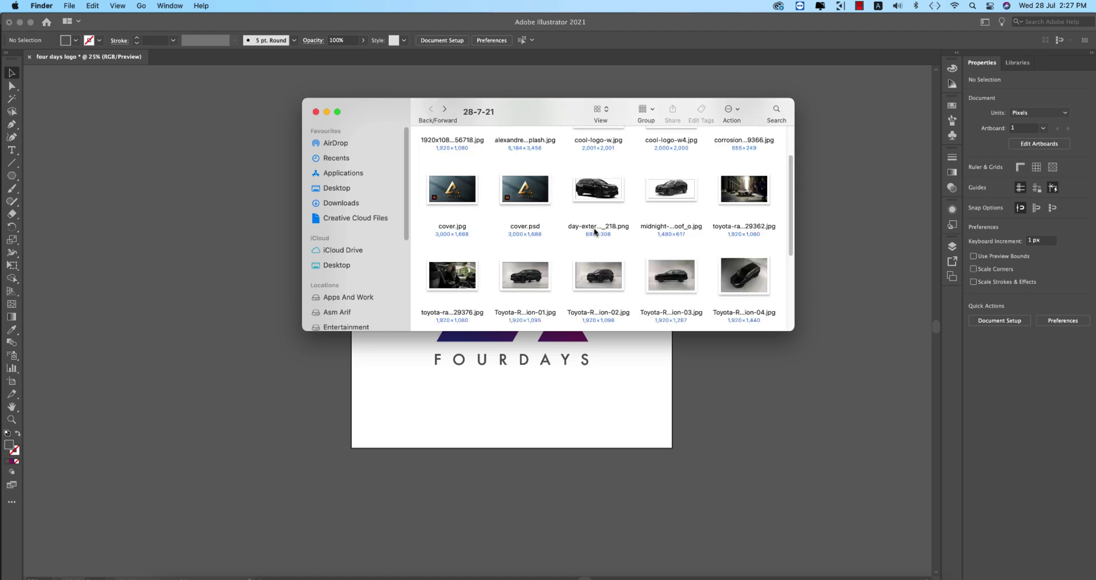
{"action": "scroll", "coordinate": [595, 231], "scroll_direction": "up", "scroll_amount": 2}
{"action": "scroll", "coordinate": [594, 231], "scroll_direction": "down", "scroll_amount": 2}
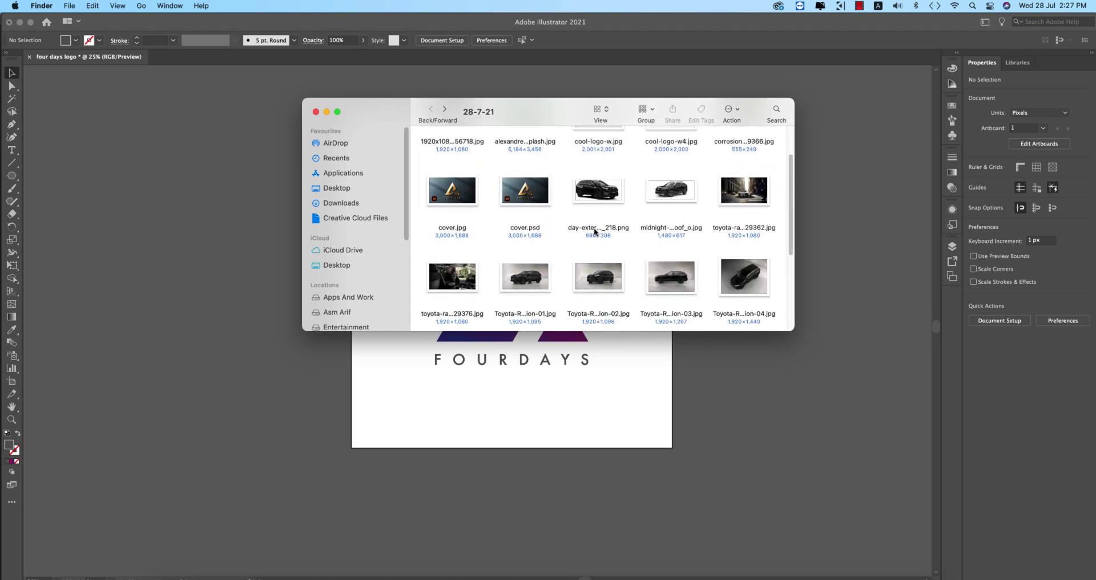
{"action": "scroll", "coordinate": [595, 231], "scroll_direction": "down", "scroll_amount": 5}
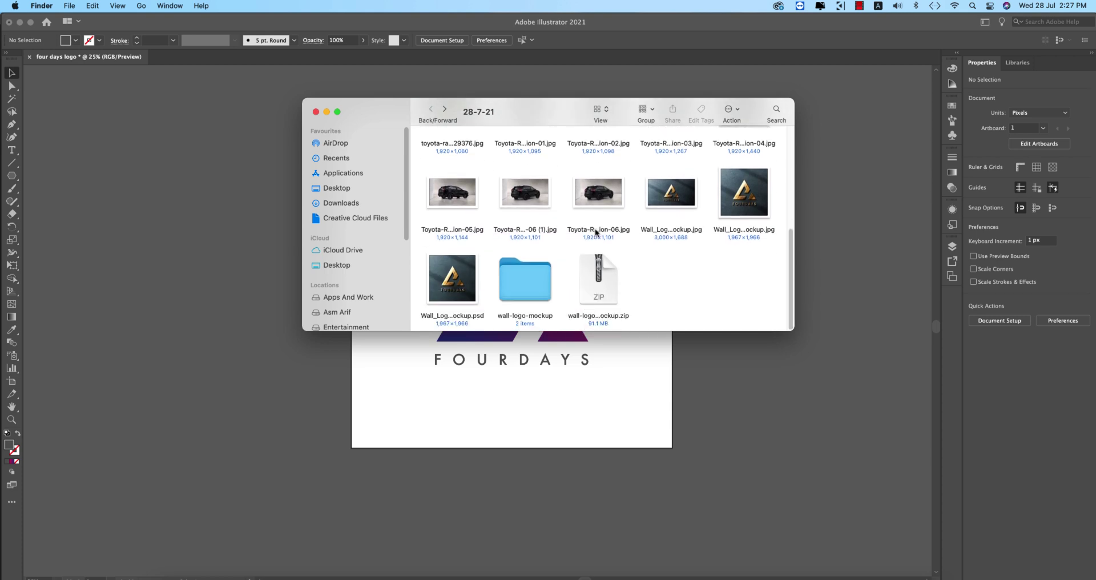
{"action": "left_click", "coordinate": [600, 267]}
{"action": "double_click", "coordinate": [610, 276]}
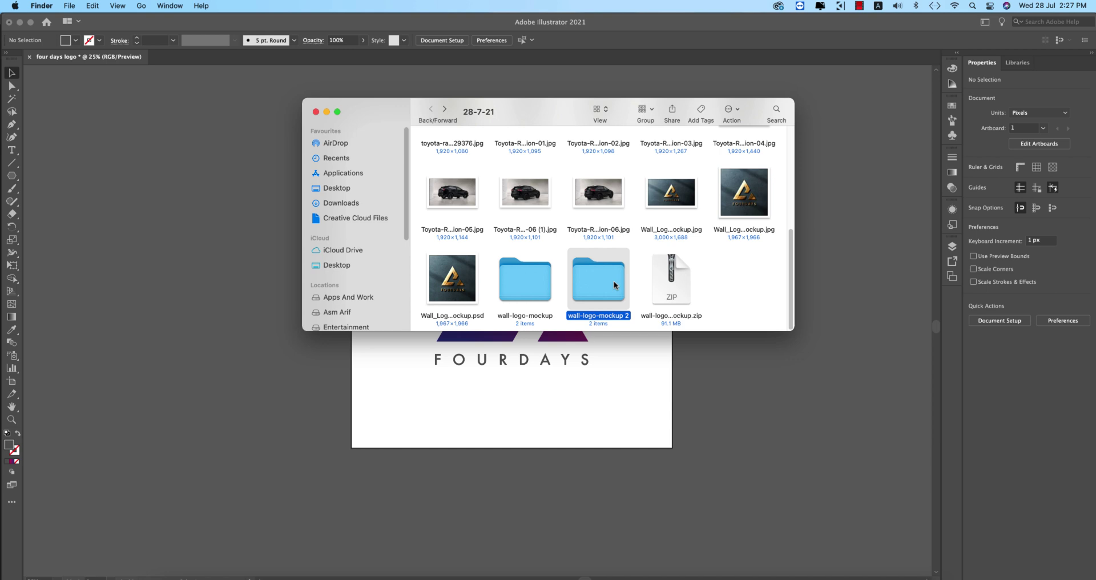
- Open Wall_Logo_Mockup.psd from the wall-logo-mockup 2 folder in Photoshop
{"action": "double_click", "coordinate": [615, 285]}
{"action": "left_click", "coordinate": [512, 165]}
{"action": "right_click", "coordinate": [528, 162]}
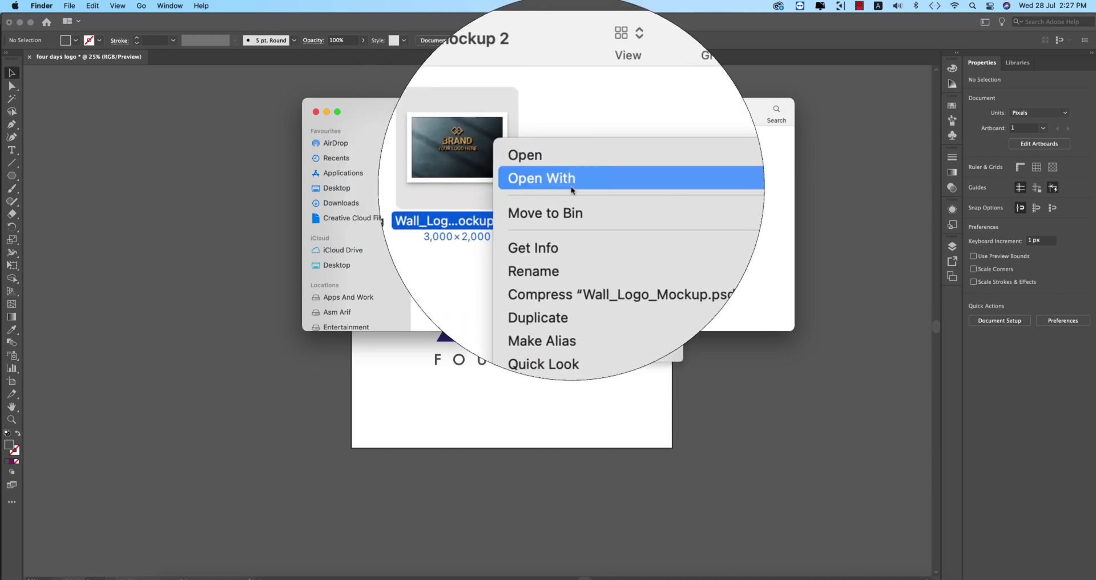
{"action": "mouse_move", "coordinate": [579, 180]}
{"action": "left_click", "coordinate": [704, 184]}
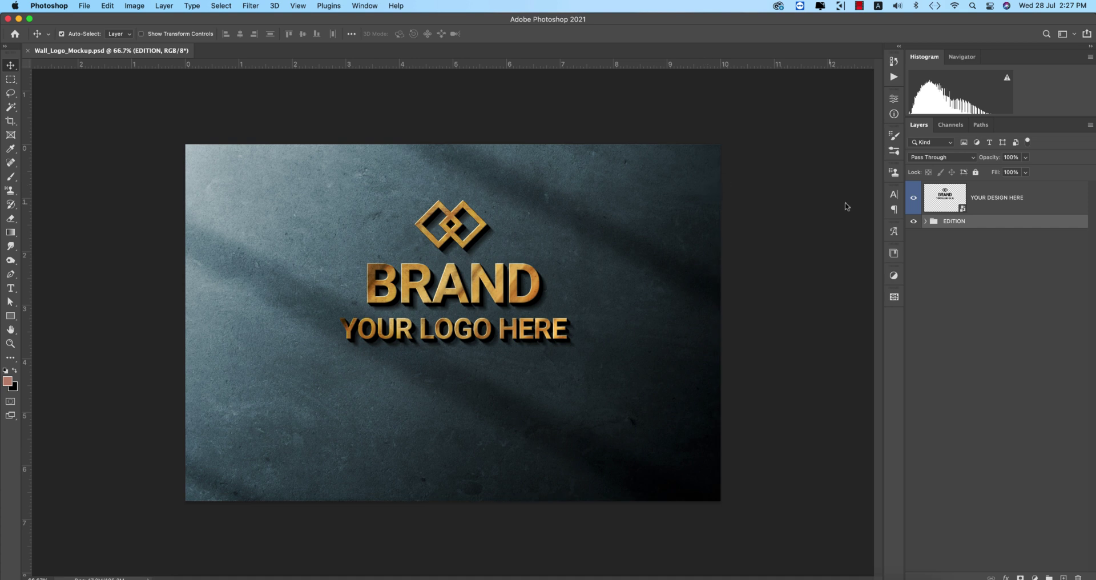
- Open the contents of the YOUR DESIGN HERE smart object and hide its placeholder layer
{"action": "double_click", "coordinate": [964, 210]}
{"action": "left_click", "coordinate": [913, 197]}
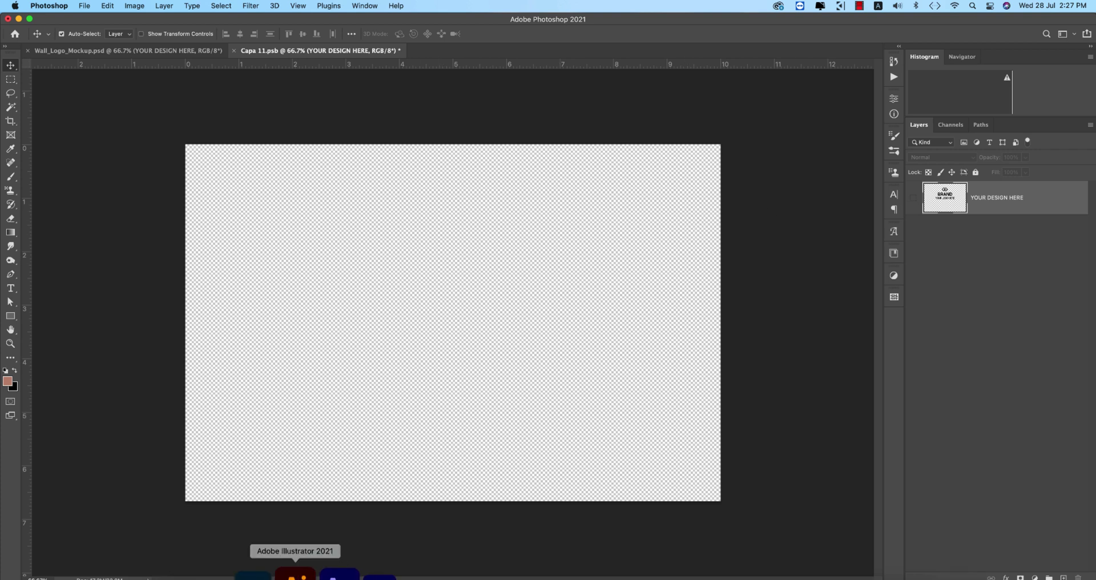
- Switch to Illustrator and copy the whole FOURDAYS logo group
{"action": "left_click", "coordinate": [296, 574]}
{"action": "left_click_drag", "start_coordinate": [406, 223], "coordinate": [619, 422]}
{"action": "key", "text": "super+c"}
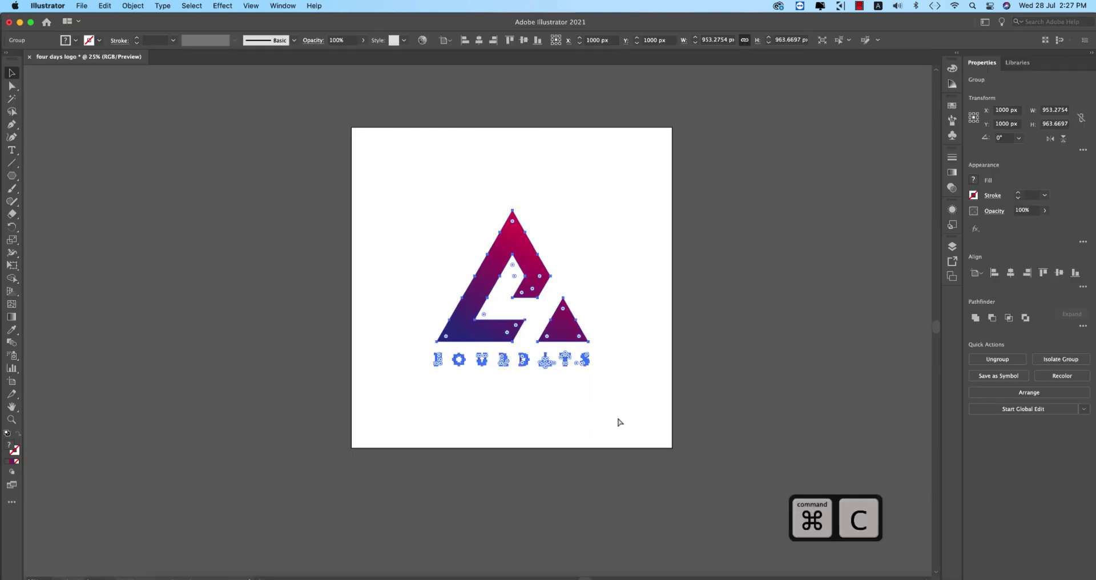
- Switch to Photoshop, paste the logo as pixels into the smart object and scale it to about 27% near the canvas centre
{"action": "left_click", "coordinate": [276, 570]}
{"action": "key", "text": "super+v"}
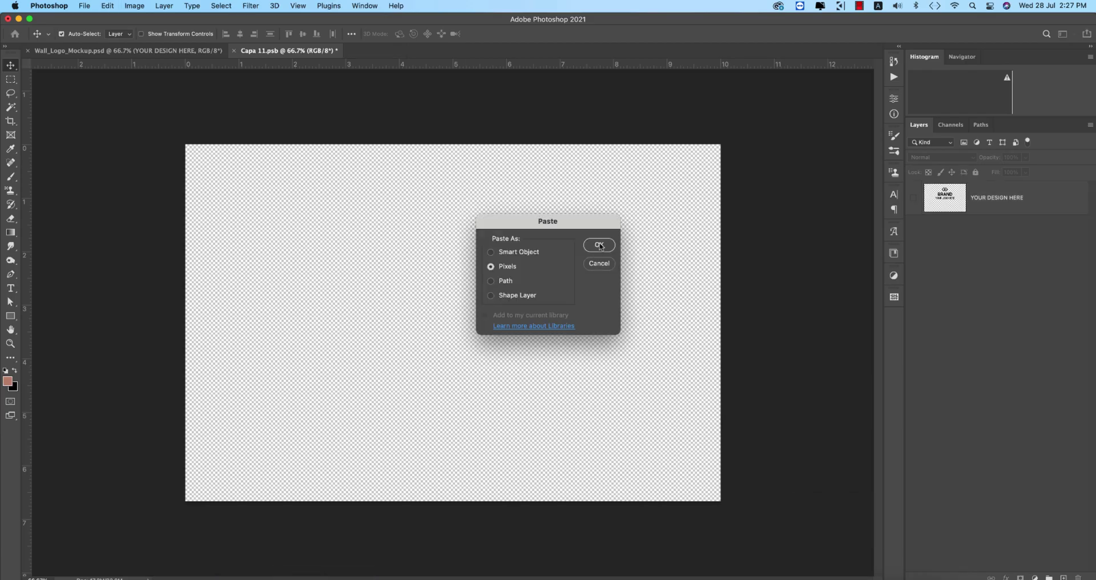
{"action": "left_click", "coordinate": [600, 245]}
{"action": "left_click_drag", "start_coordinate": [455, 141], "coordinate": [453, 309]}
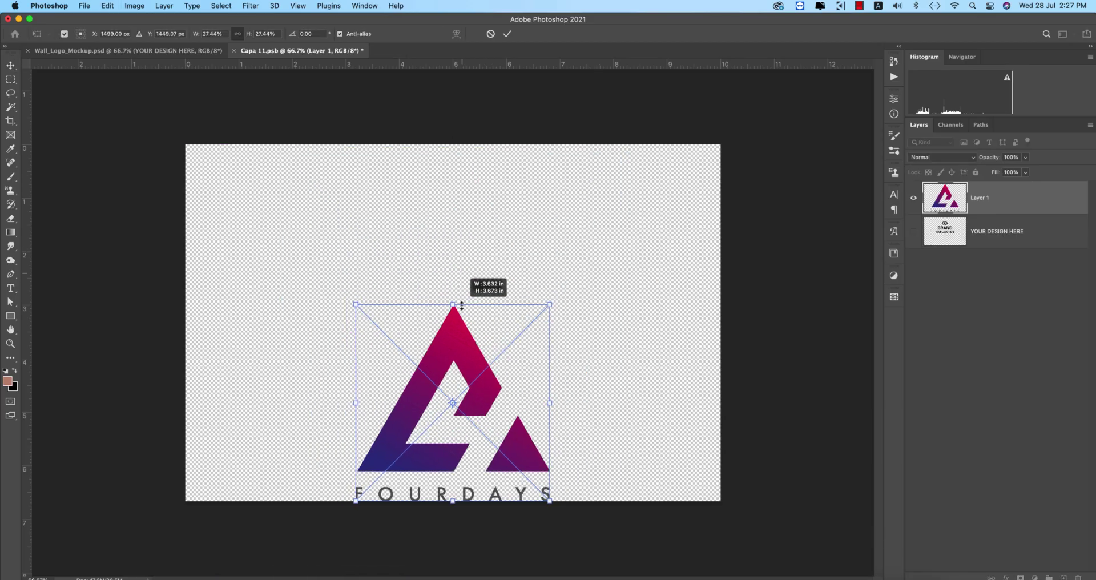
{"action": "left_click_drag", "start_coordinate": [464, 369], "coordinate": [471, 287]}
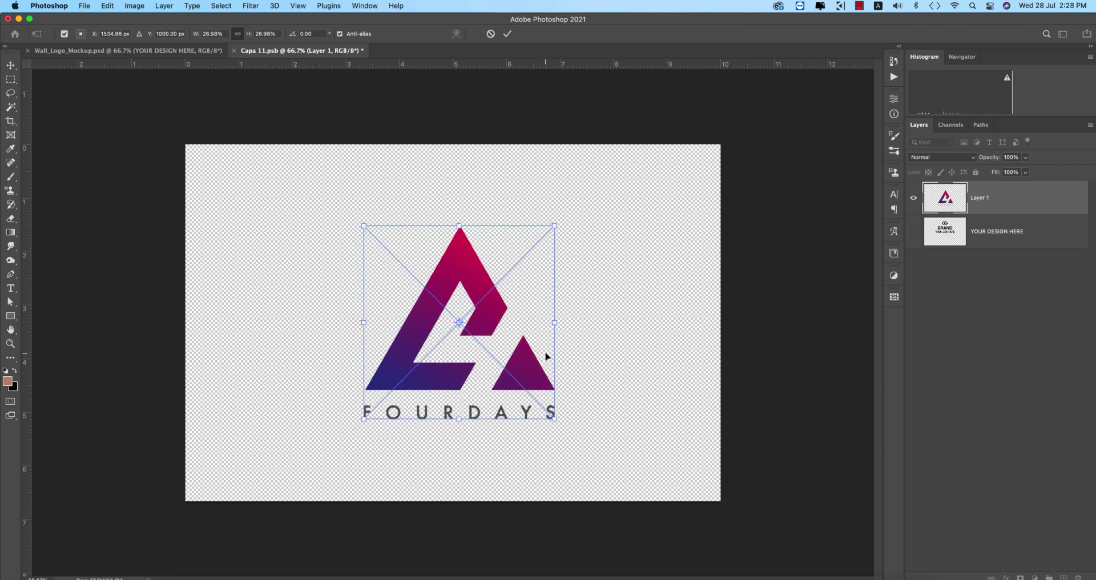
- Centre the pasted logo horizontally on the canvas, save the smart object contents and return to Wall_Logo_Mockup.psd
{"action": "key", "text": "super+a"}
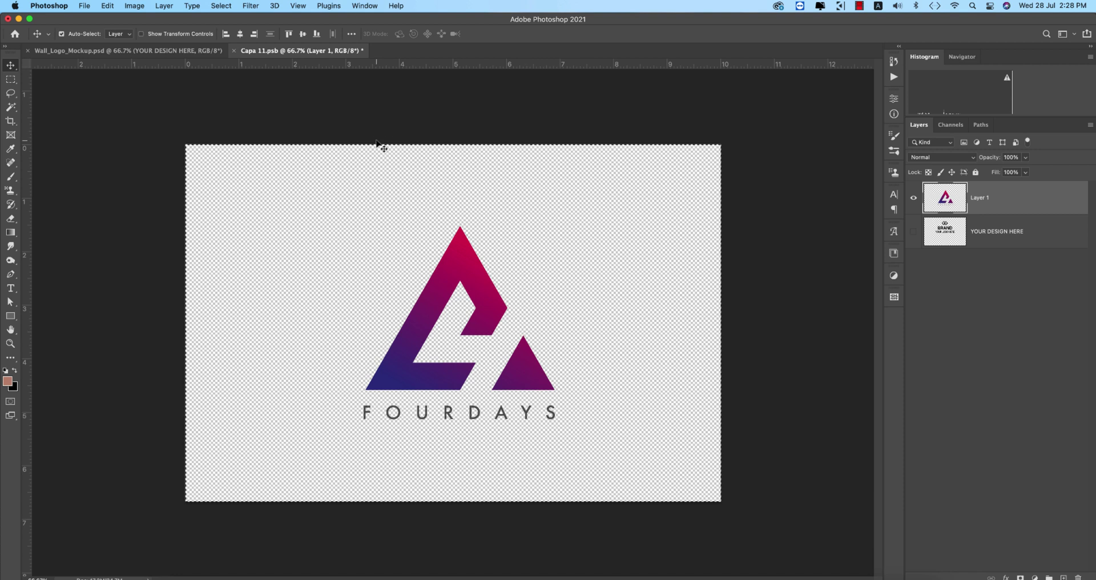
{"action": "left_click", "coordinate": [240, 35]}
{"action": "key", "text": "super+d"}
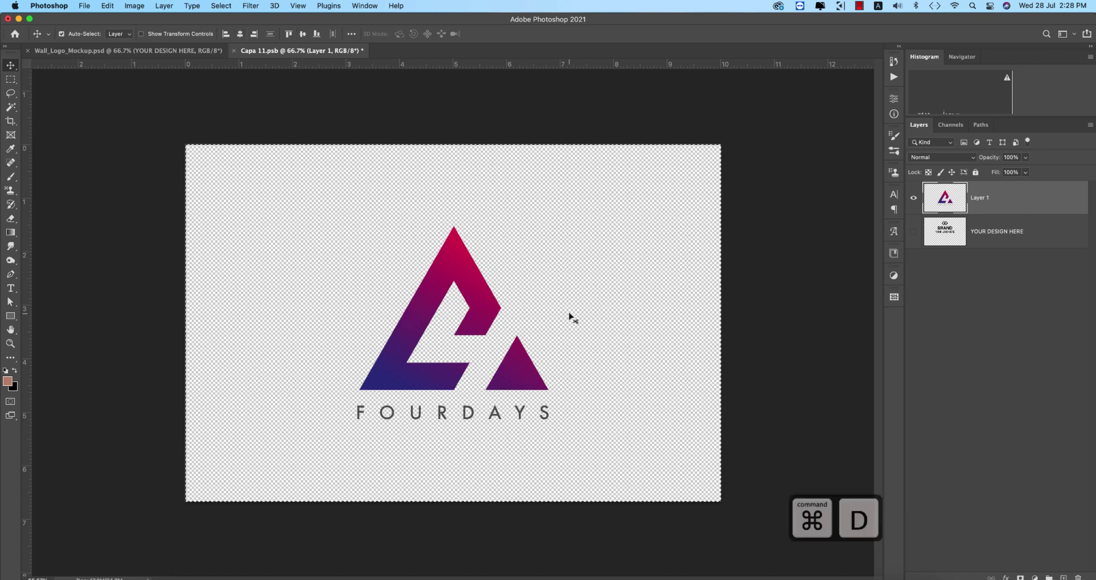
{"action": "key", "text": "super+s"}
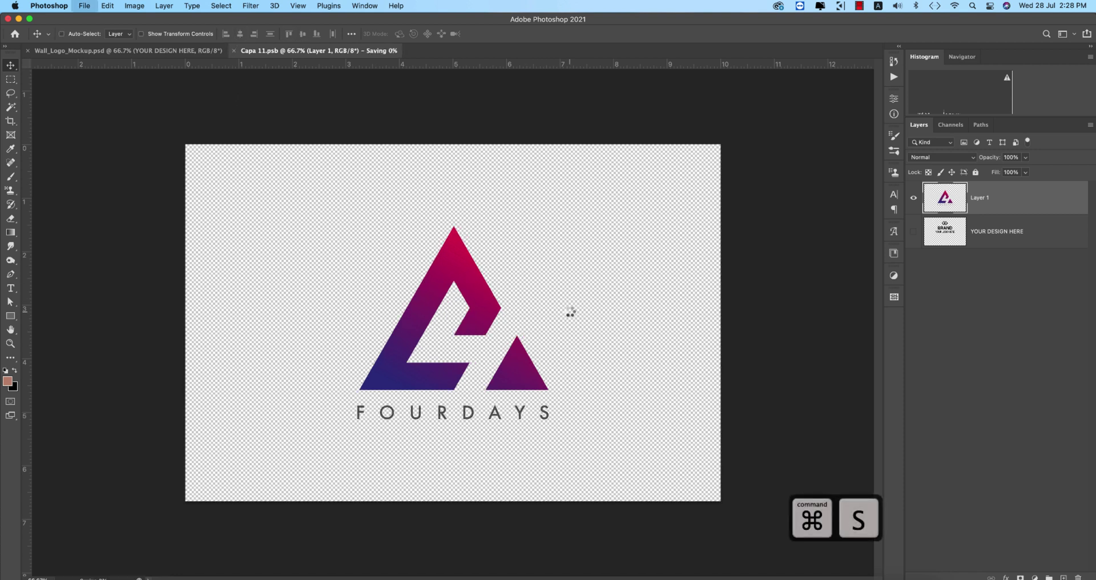
{"action": "left_click", "coordinate": [178, 51]}
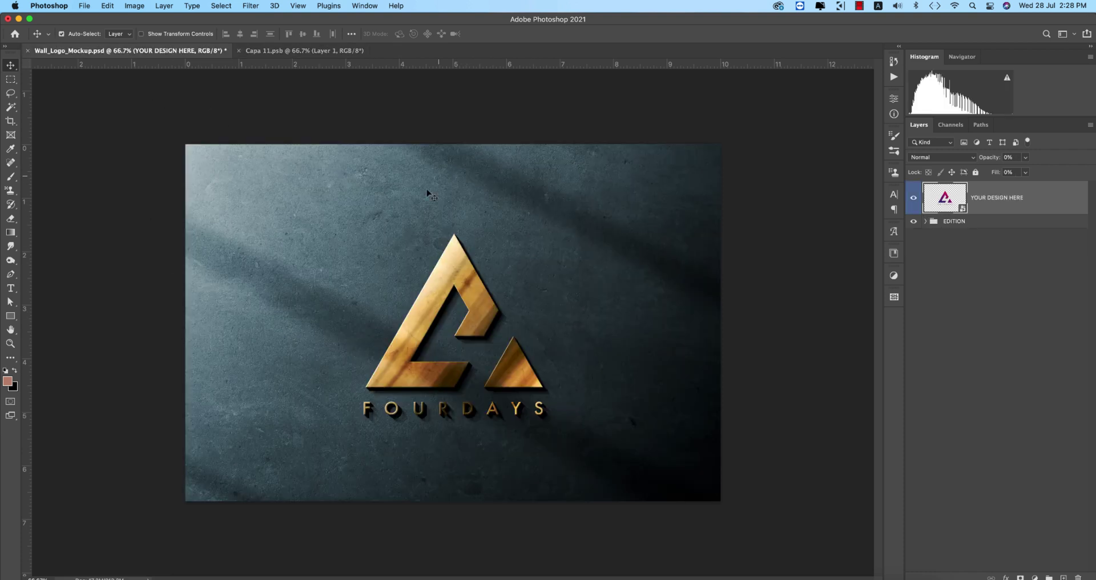
- Preview the Lights layers in the EDITION group's Adjustements subgroup and hide the Shadows layer there
{"action": "left_click", "coordinate": [926, 221]}
{"action": "left_click", "coordinate": [946, 235]}
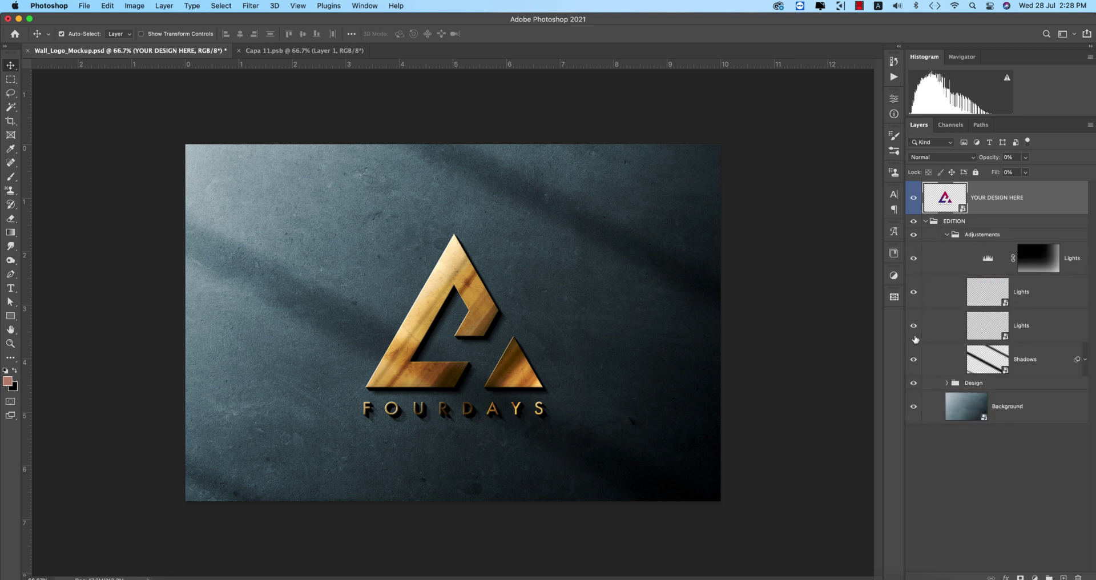
{"action": "left_click", "coordinate": [914, 259]}
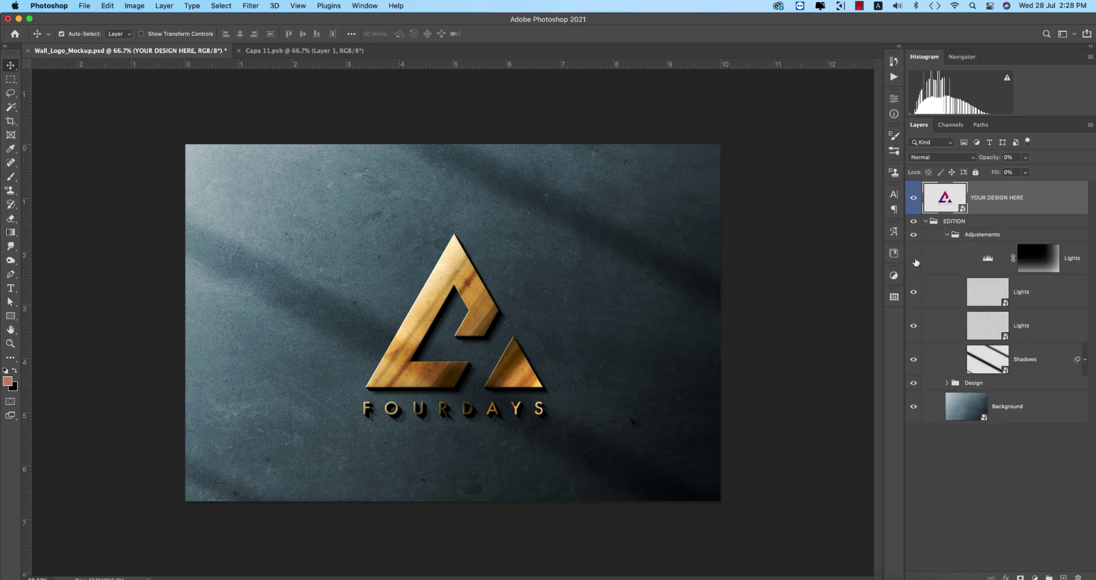
{"action": "left_click", "coordinate": [913, 260]}
{"action": "left_click", "coordinate": [913, 362]}
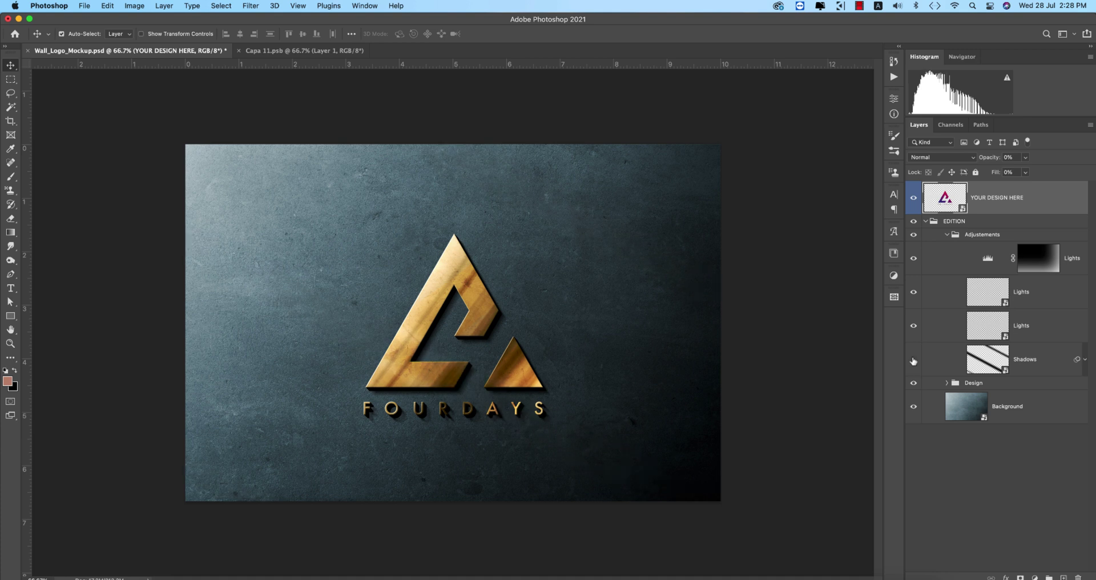
{"action": "left_click", "coordinate": [914, 328]}
{"action": "left_click", "coordinate": [914, 327]}
{"action": "left_click", "coordinate": [947, 383]}
{"action": "left_click", "coordinate": [947, 383]}
- Open the Background smart object's contents, add a #191919 solid color fill layer, save and return to the mockup
{"action": "double_click", "coordinate": [984, 420]}
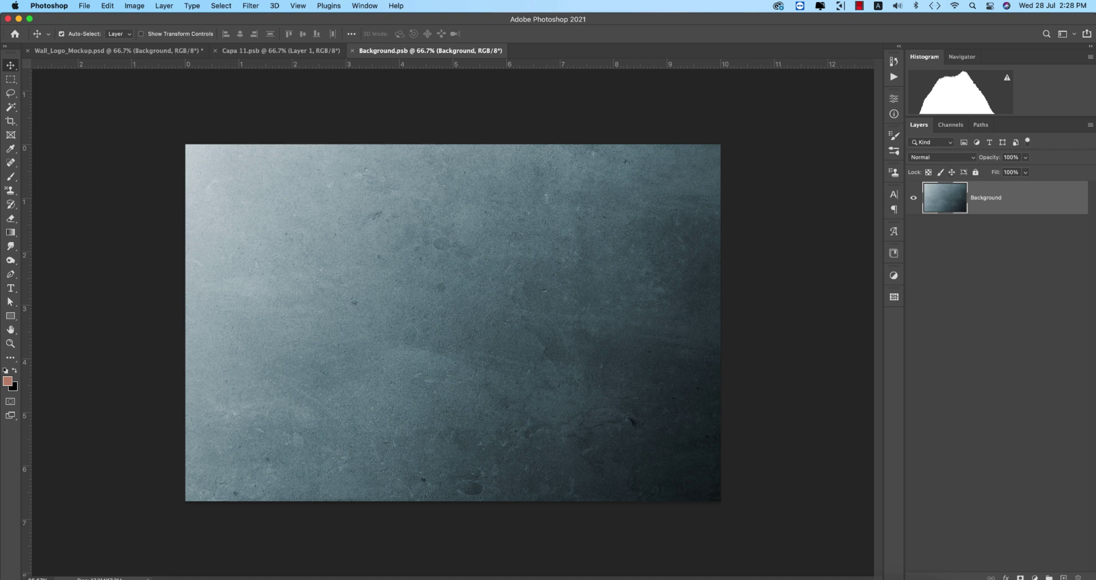
{"action": "left_click", "coordinate": [1034, 577]}
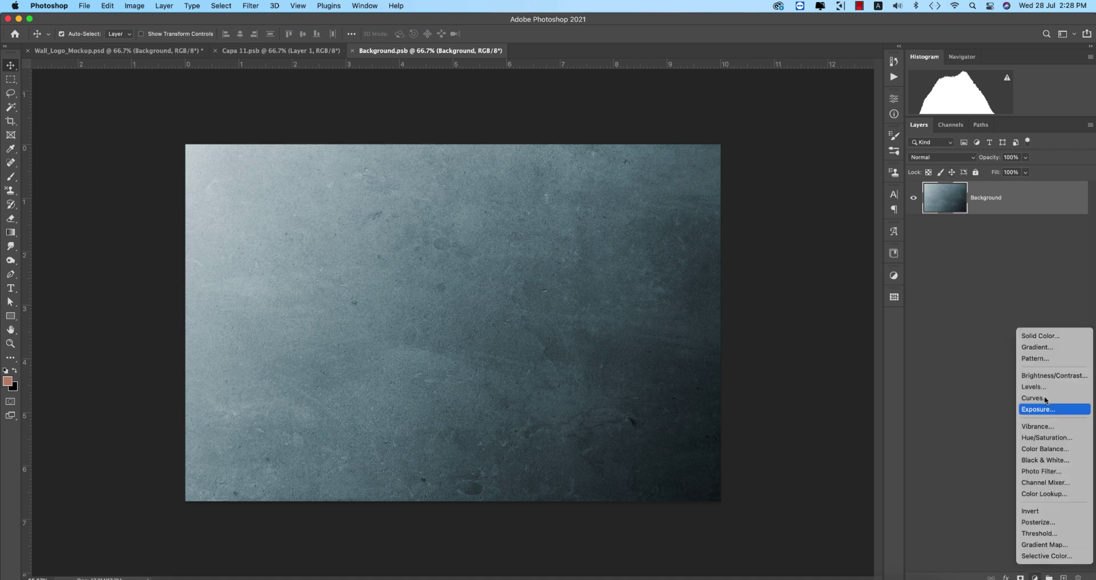
{"action": "left_click", "coordinate": [1036, 331]}
{"action": "left_click", "coordinate": [643, 300]}
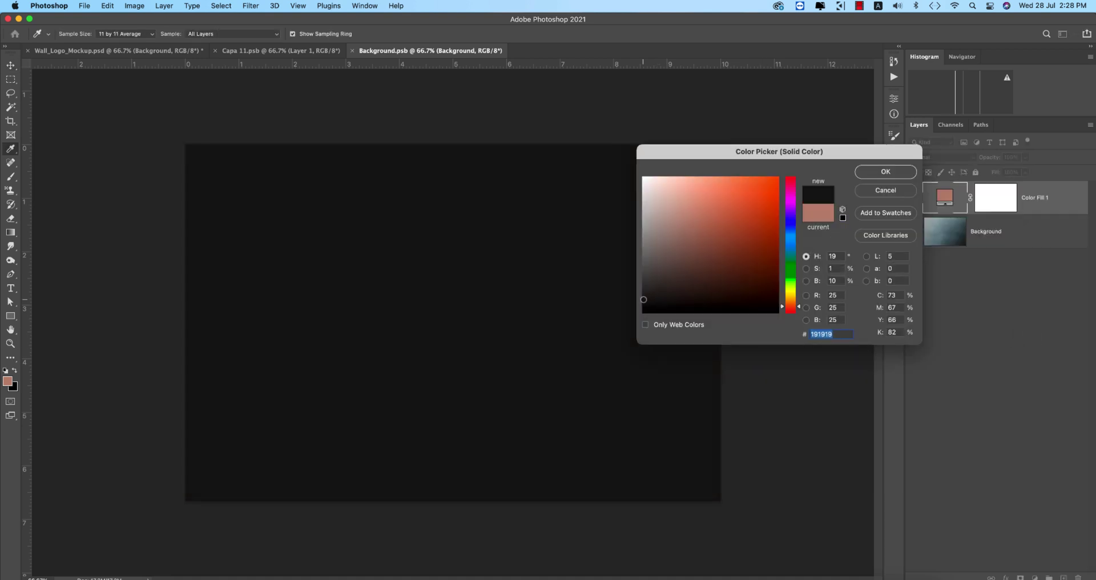
{"action": "left_click", "coordinate": [882, 172]}
{"action": "key", "text": "super+s"}
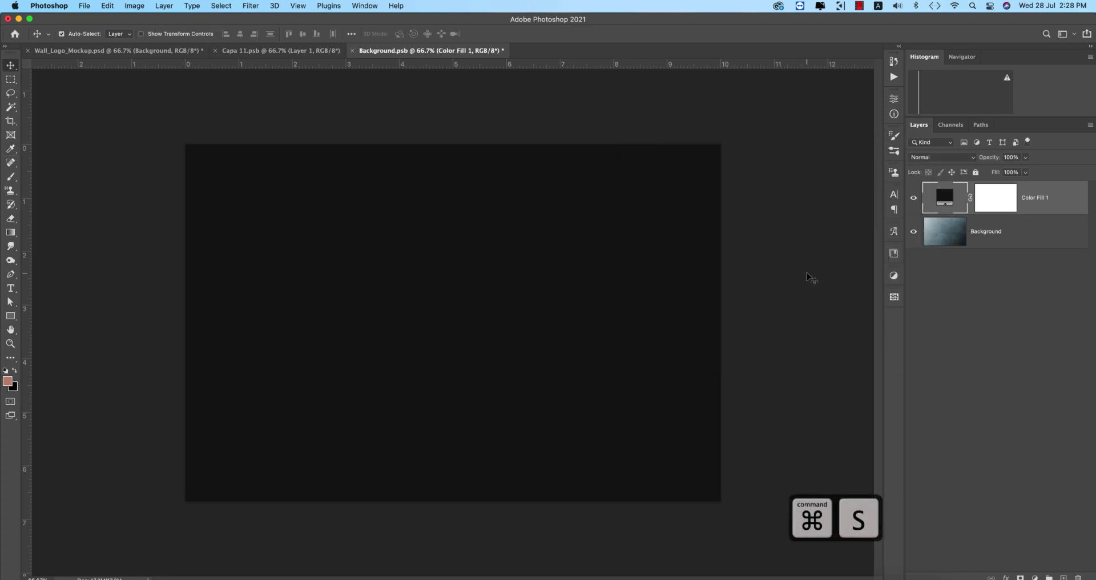
{"action": "left_click", "coordinate": [181, 51]}
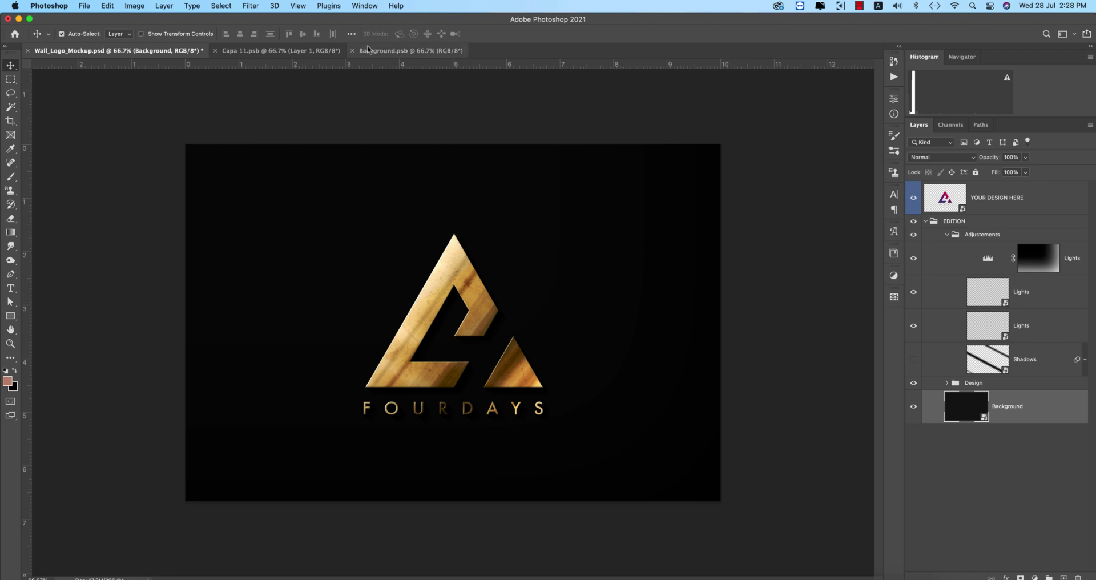
- Change the Background smart object's color fill to light grey, save it and go back to the mockup
{"action": "left_click", "coordinate": [400, 50]}
{"action": "double_click", "coordinate": [945, 198]}
{"action": "left_click_drag", "start_coordinate": [706, 257], "coordinate": [628, 223]}
{"action": "left_click", "coordinate": [873, 172]}
{"action": "key", "text": "super+s"}
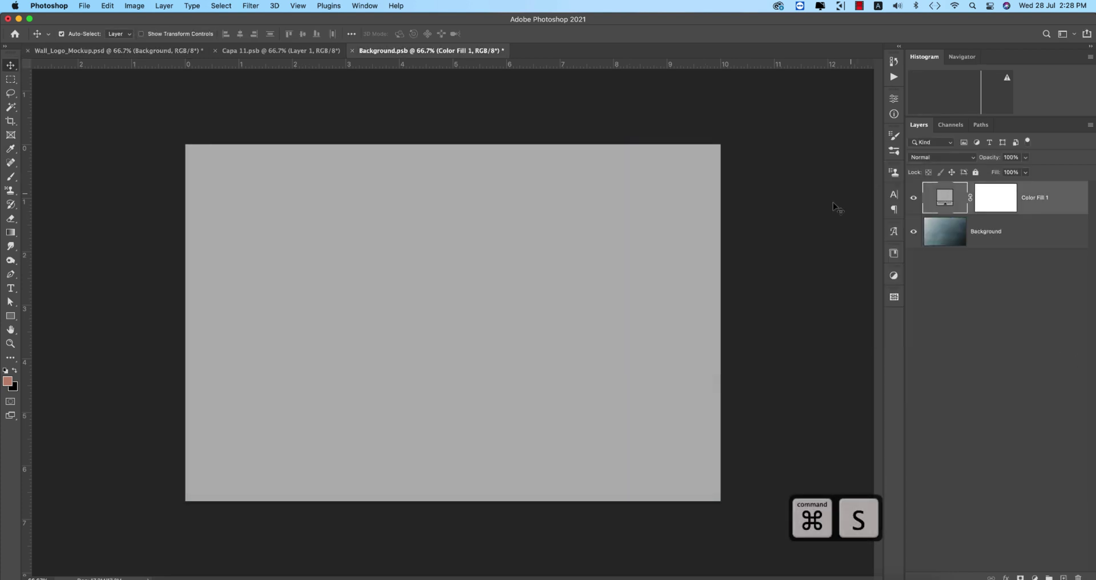
{"action": "left_click", "coordinate": [143, 52]}
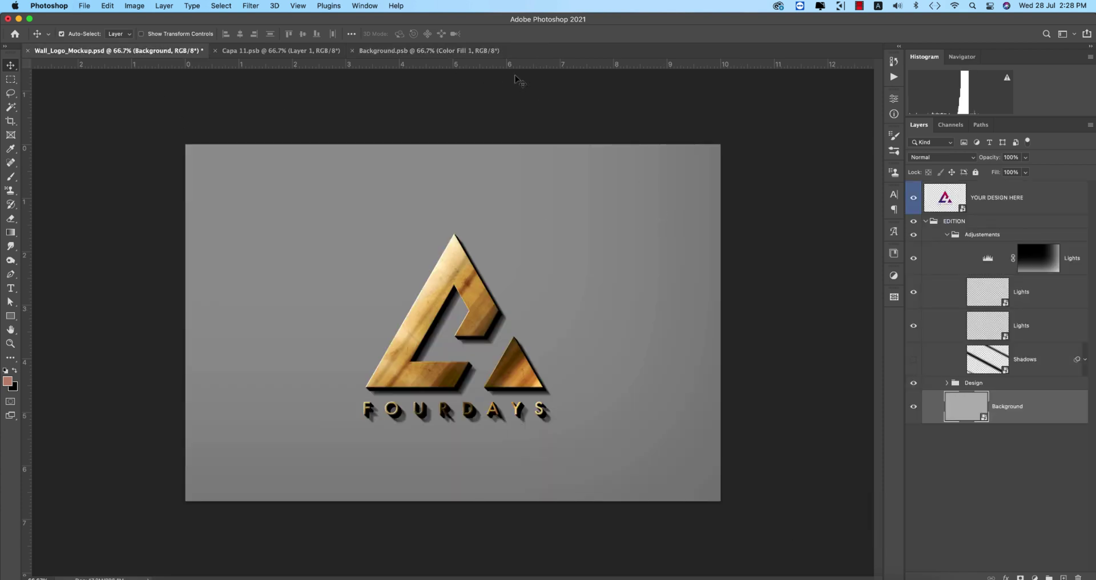
- Set the grey fill layer in Background.psb to 56% opacity and Darker Color blending, save and return to the mockup
{"action": "left_click", "coordinate": [387, 49]}
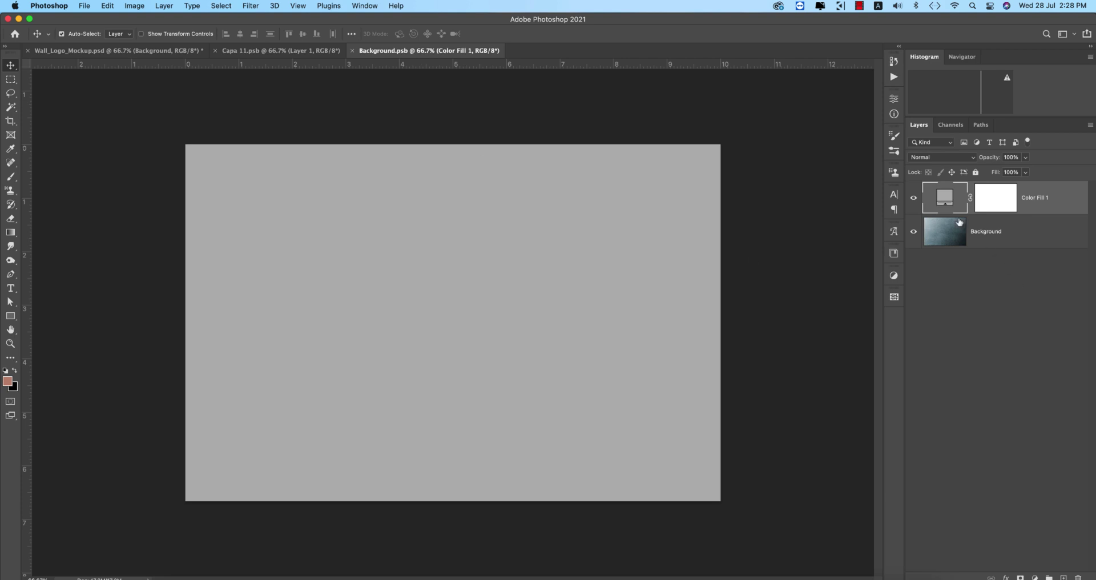
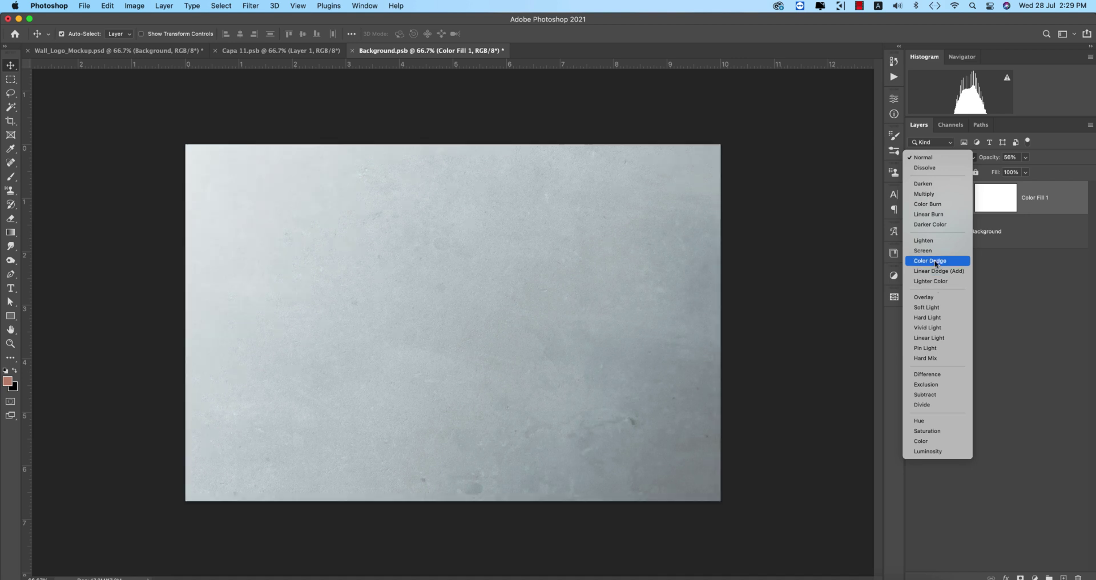
{"action": "left_click", "coordinate": [941, 224]}
{"action": "key", "text": "super+s"}
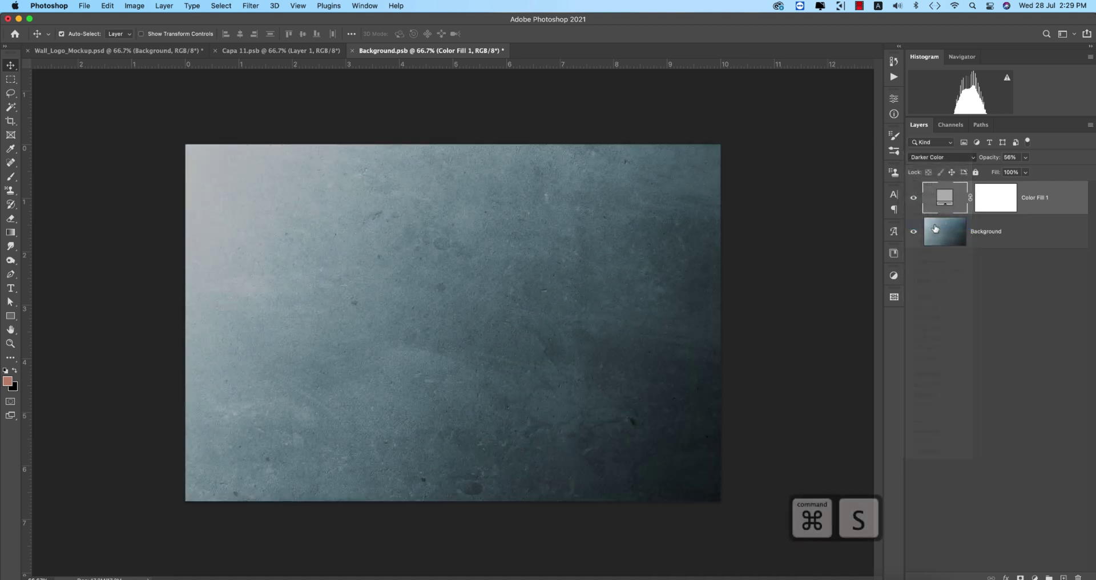
{"action": "left_click", "coordinate": [122, 54]}
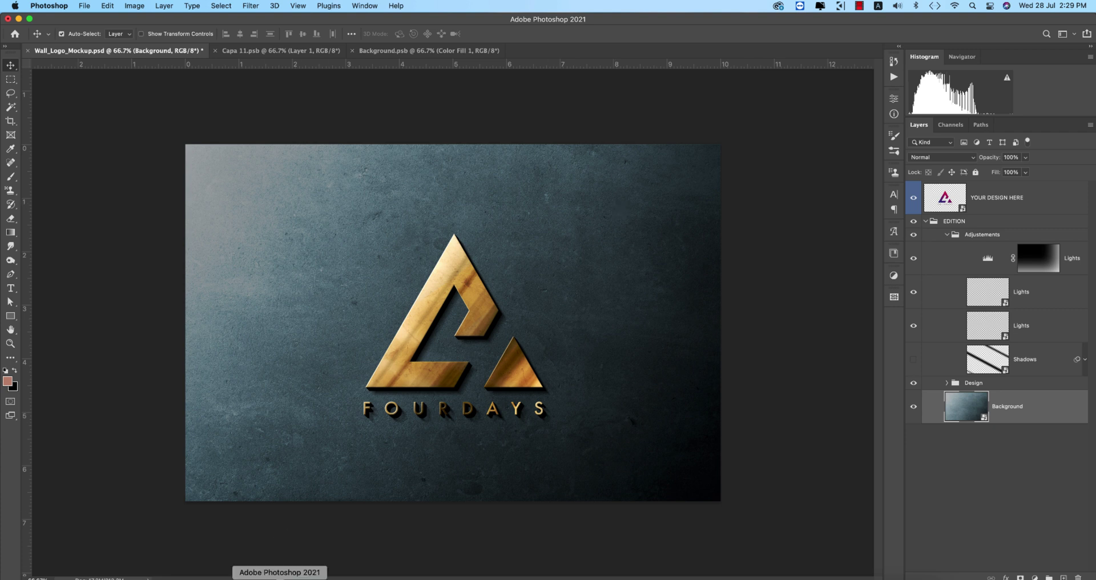
- Compare the flat gradient logo in Illustrator with its gold wall mockup in Photoshop, ending on the mockup
{"action": "left_click", "coordinate": [279, 574]}
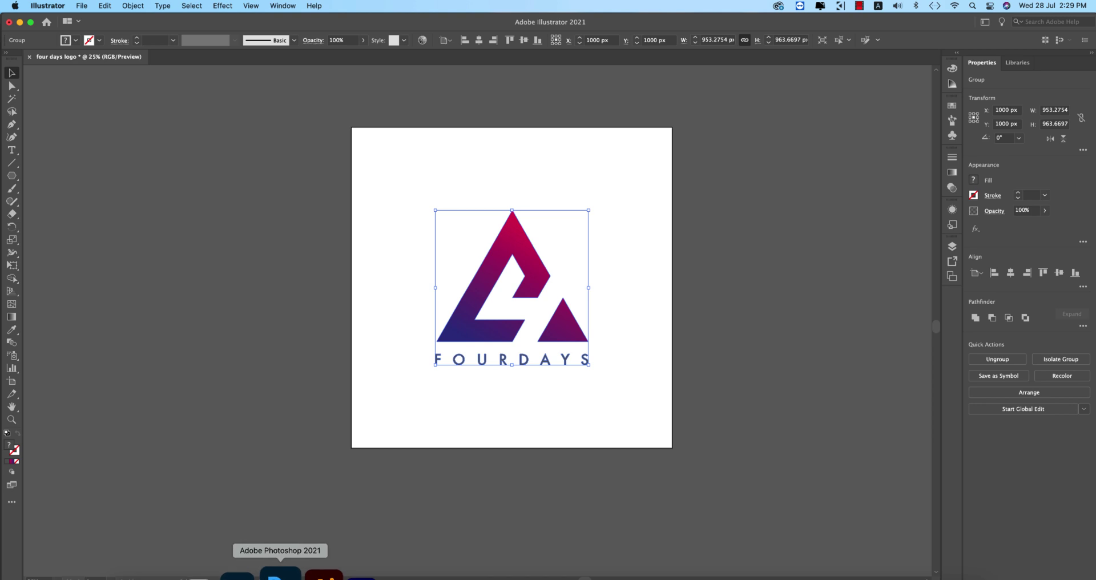
{"action": "left_click", "coordinate": [282, 574]}
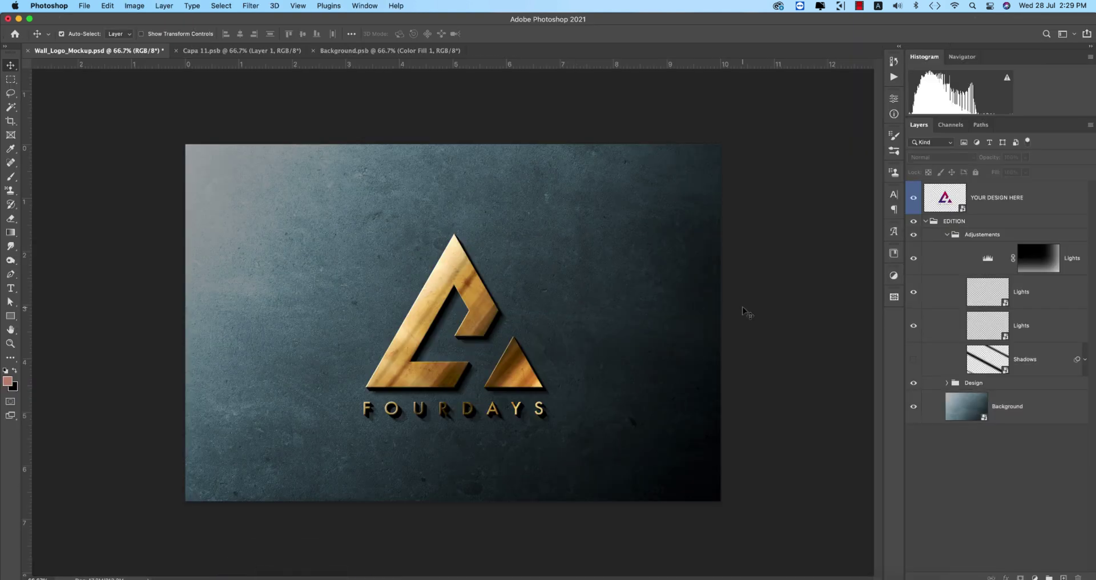
{"action": "mouse_move", "coordinate": [263, 575]}
{"action": "left_click", "coordinate": [301, 573]}
{"action": "left_click", "coordinate": [650, 465]}
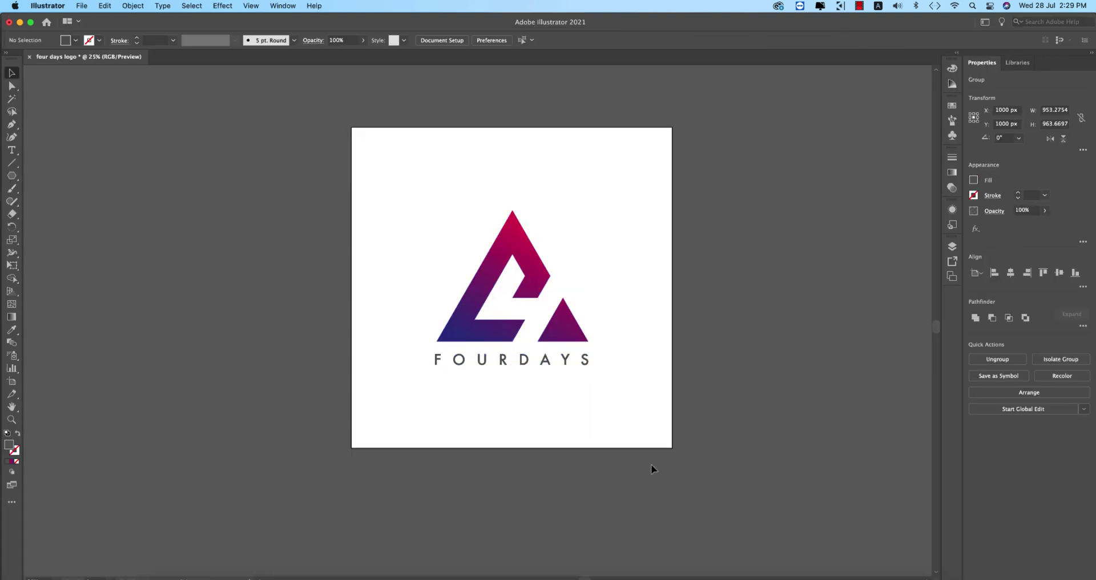
{"action": "left_click", "coordinate": [587, 365]}
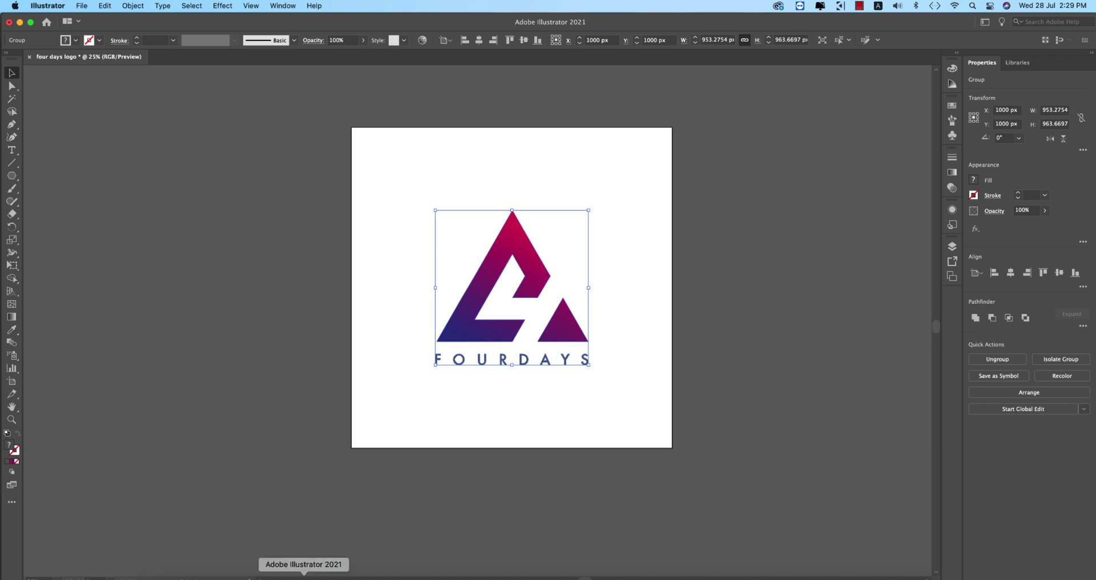
{"action": "left_click", "coordinate": [283, 567]}
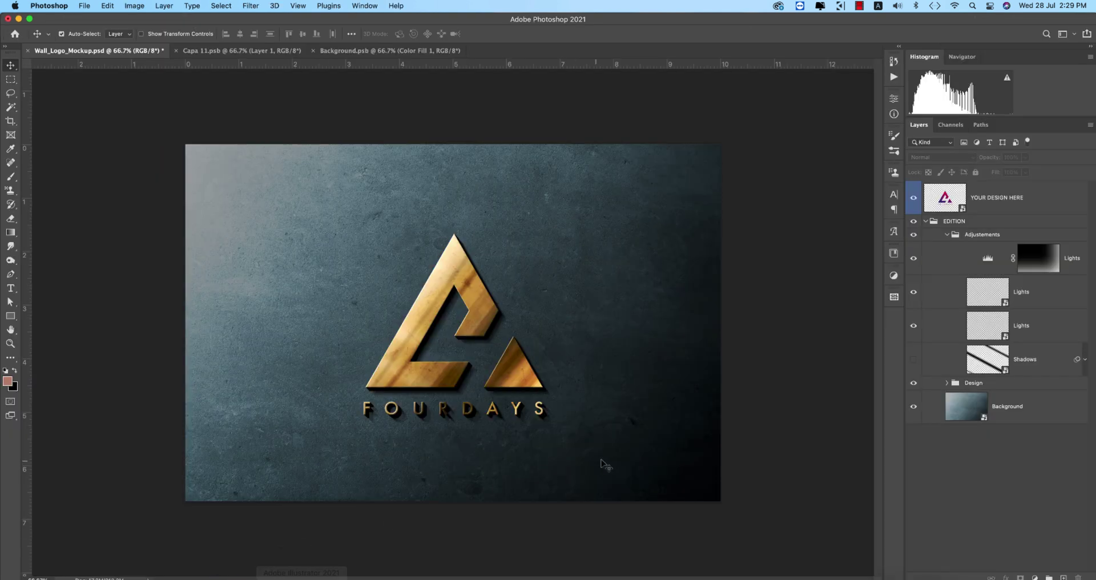